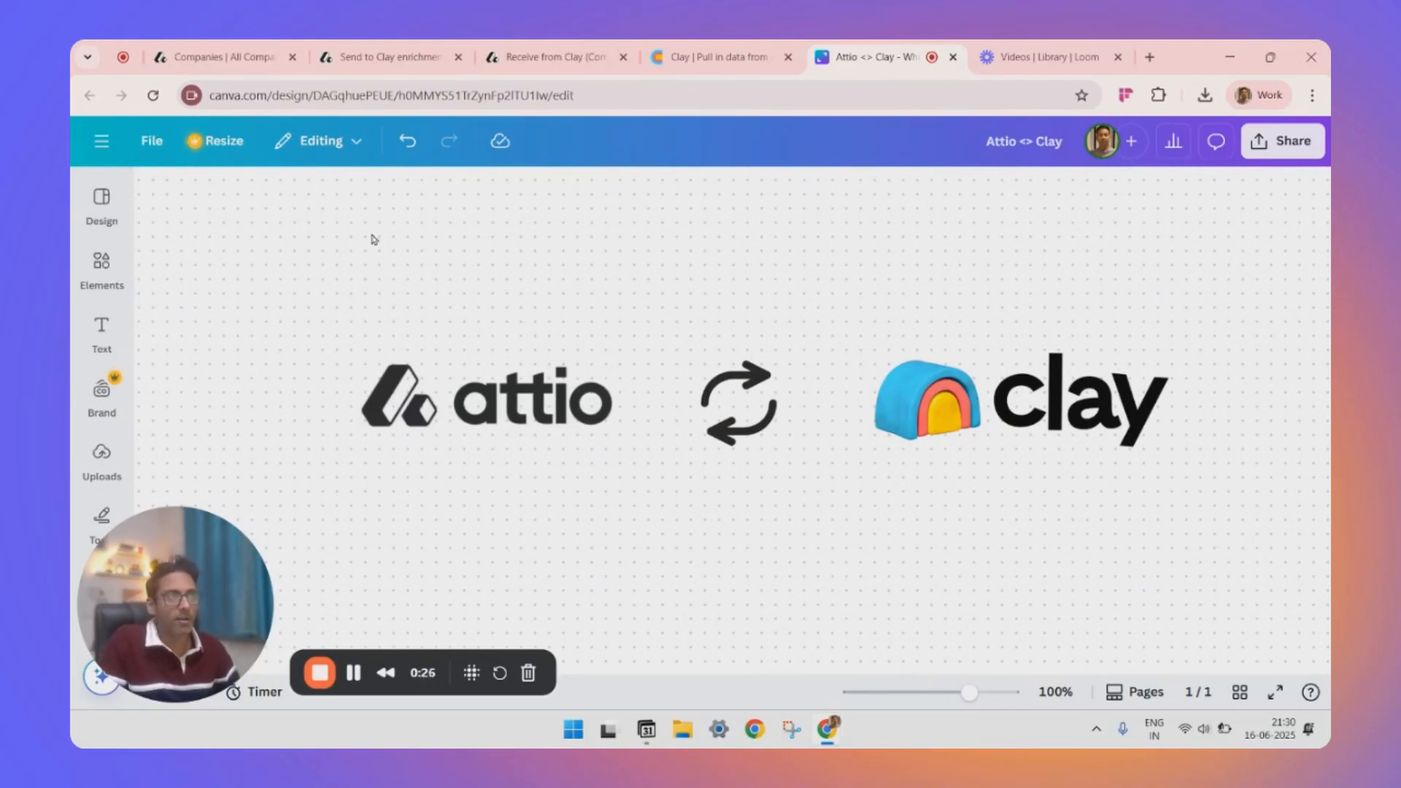
Switch to Attio's Companies table and review its columns from Description and LinkedIn through to Website visits, Pages per visit and Website Tech Stack
left_click(217, 59)
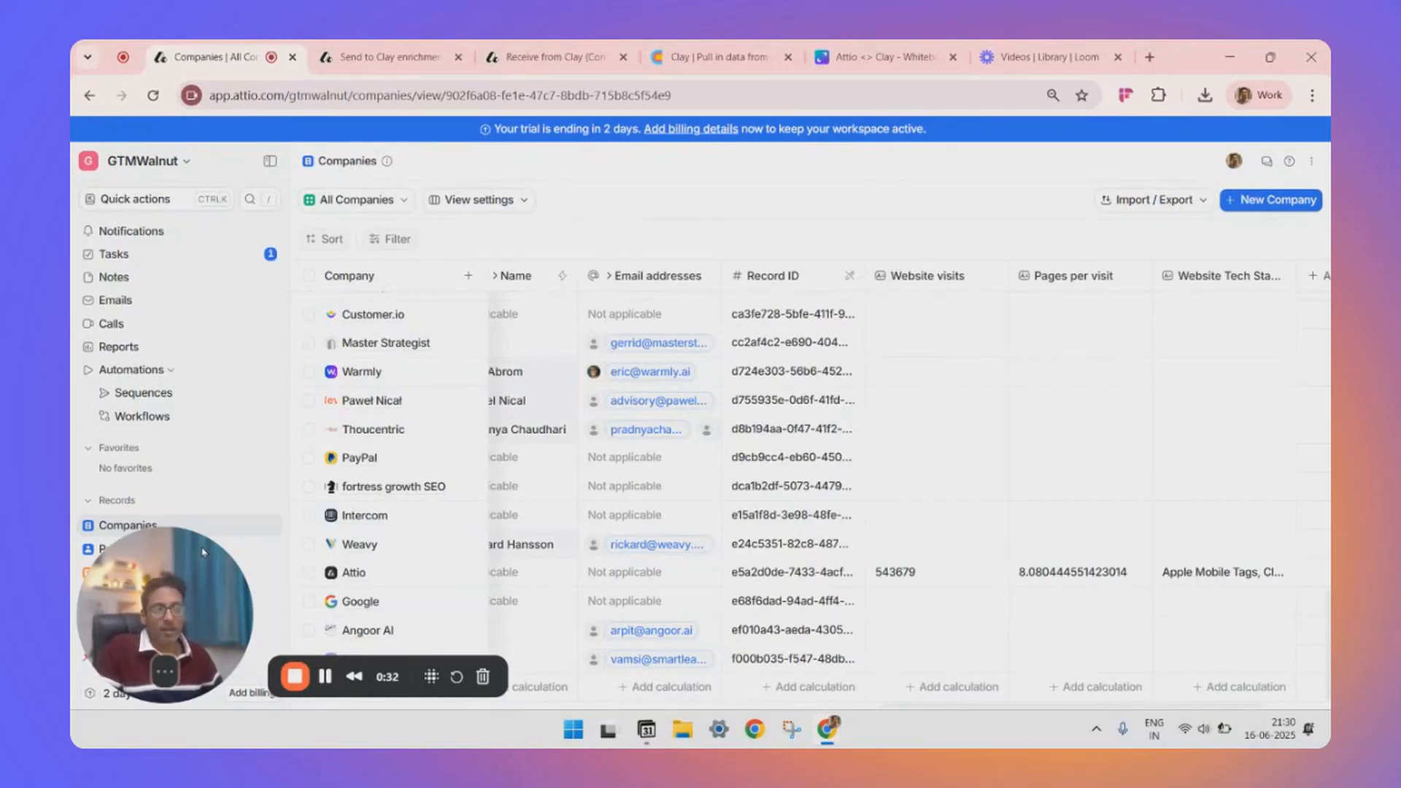
left_click_drag(205, 549, 274, 550)
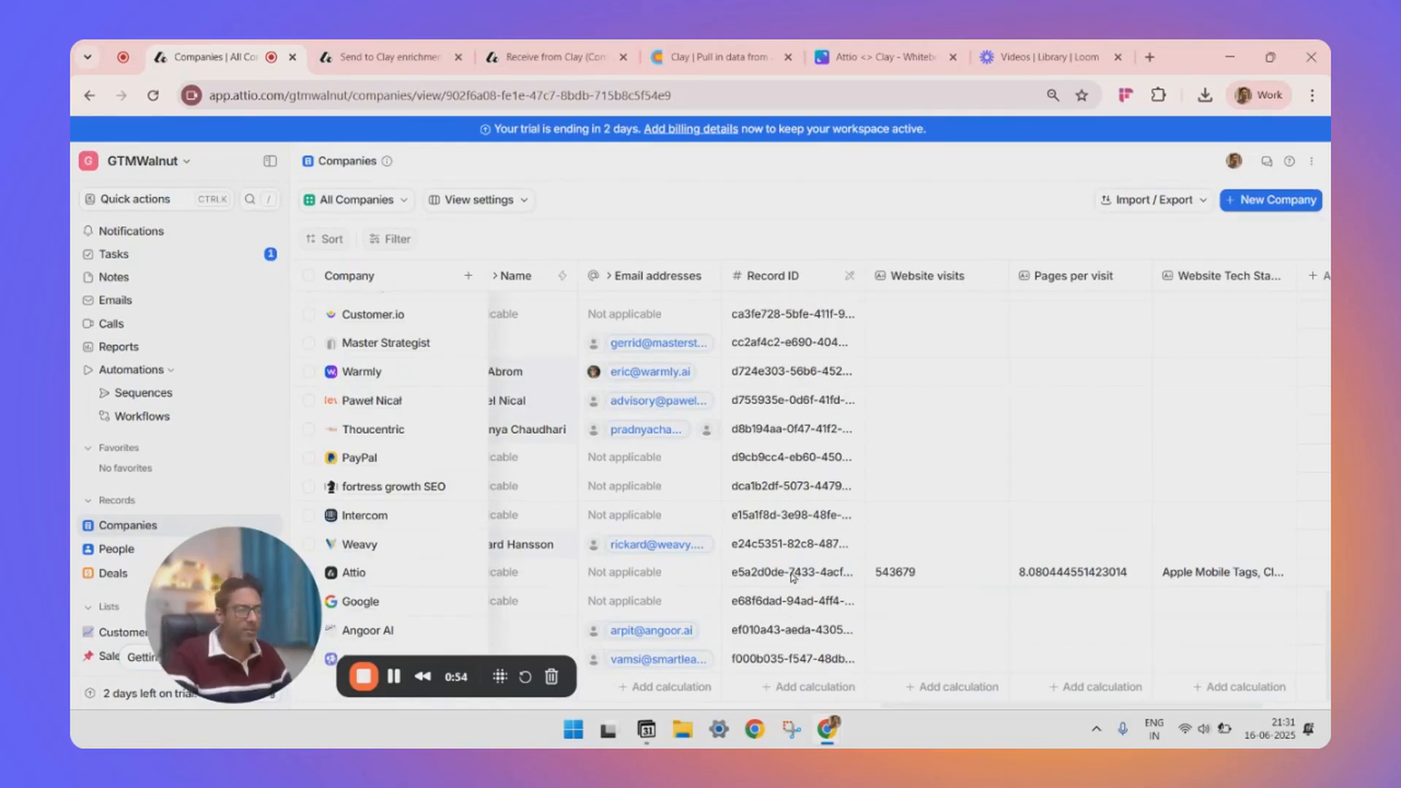
scroll(792, 577, "left", 5)
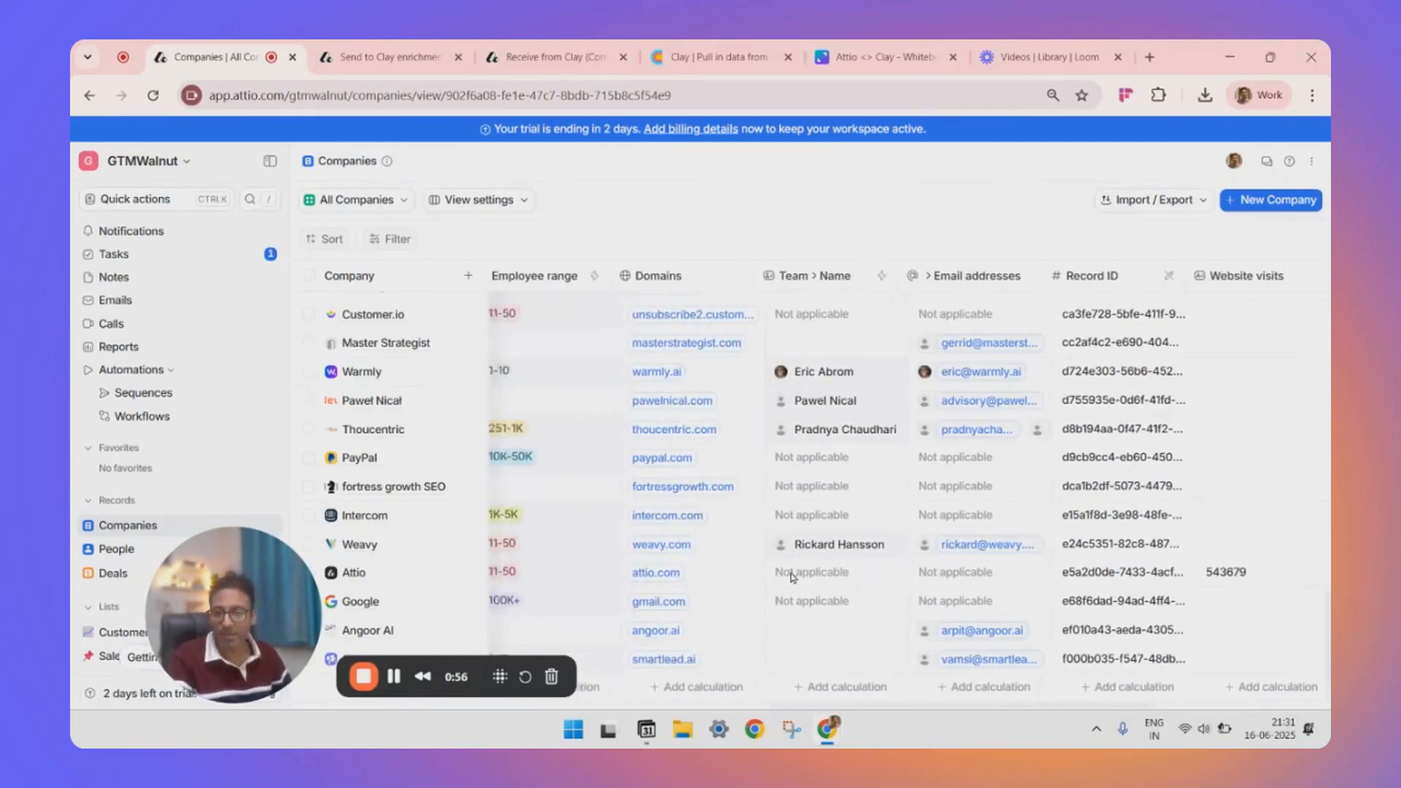
scroll(792, 576, "left", 4)
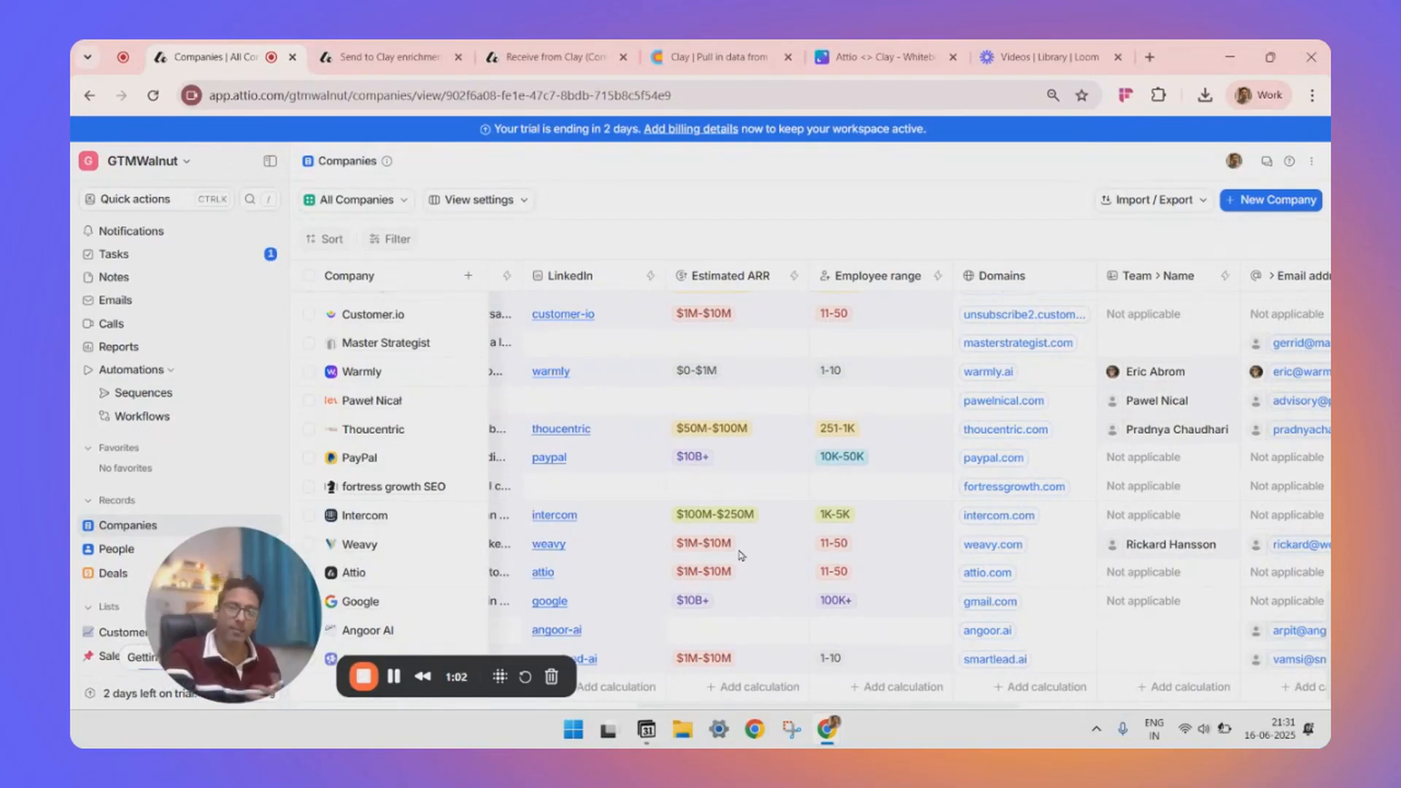
scroll(741, 555, "left", 3)
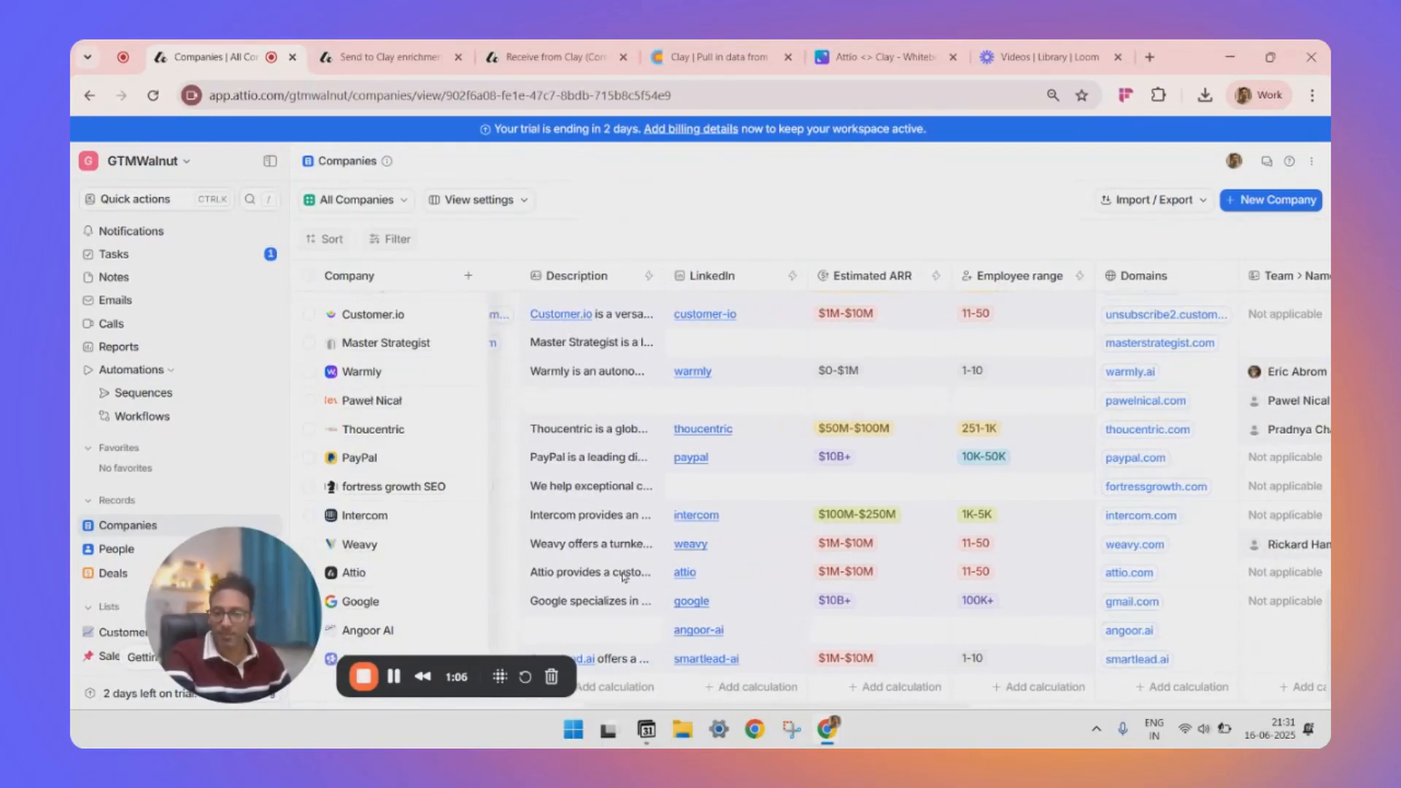
scroll(623, 577, "right", 9)
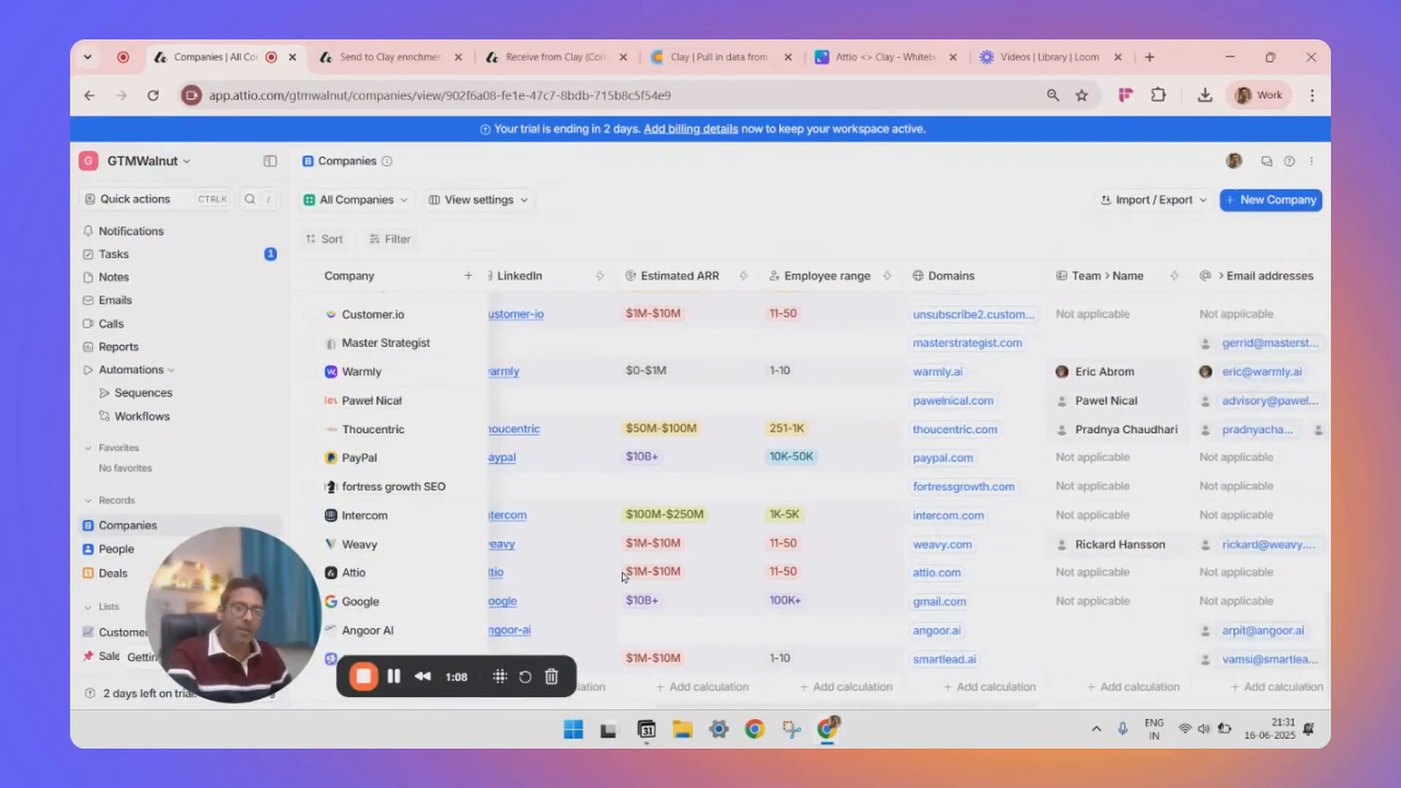
scroll(624, 576, "right", 7)
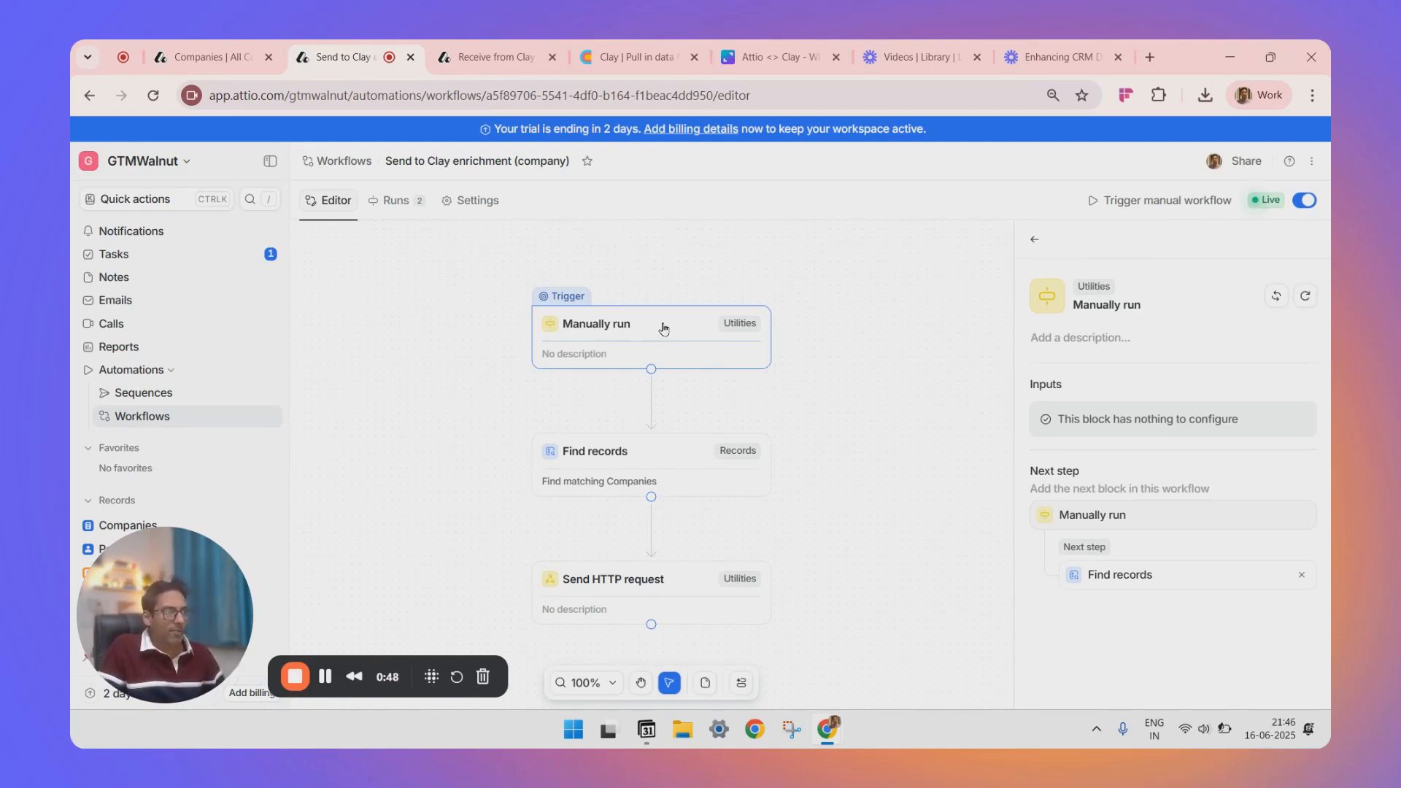
Examine the Find records block's object, condition and limit, and the Send HTTP request block's method, URL and body
left_click(642, 455)
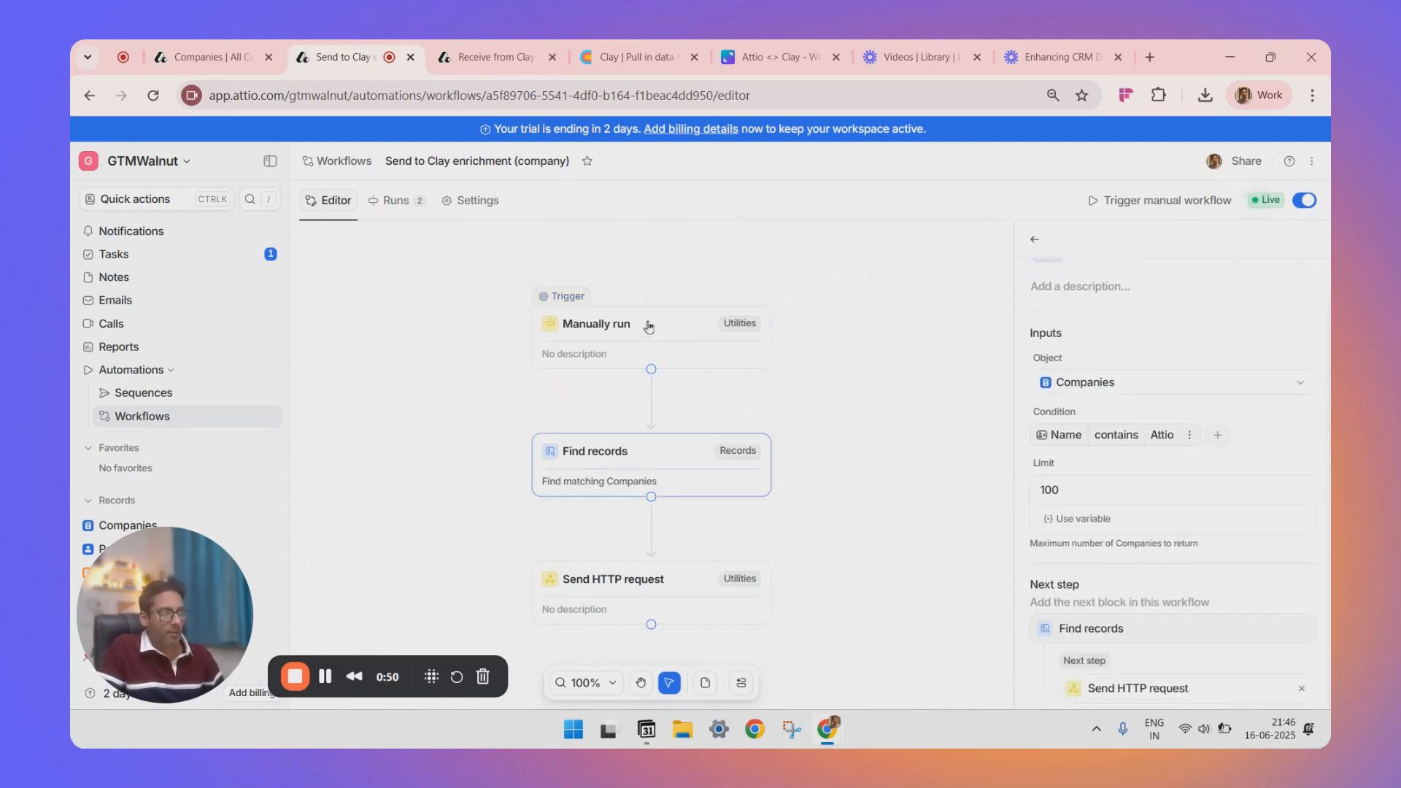
left_click(1136, 385)
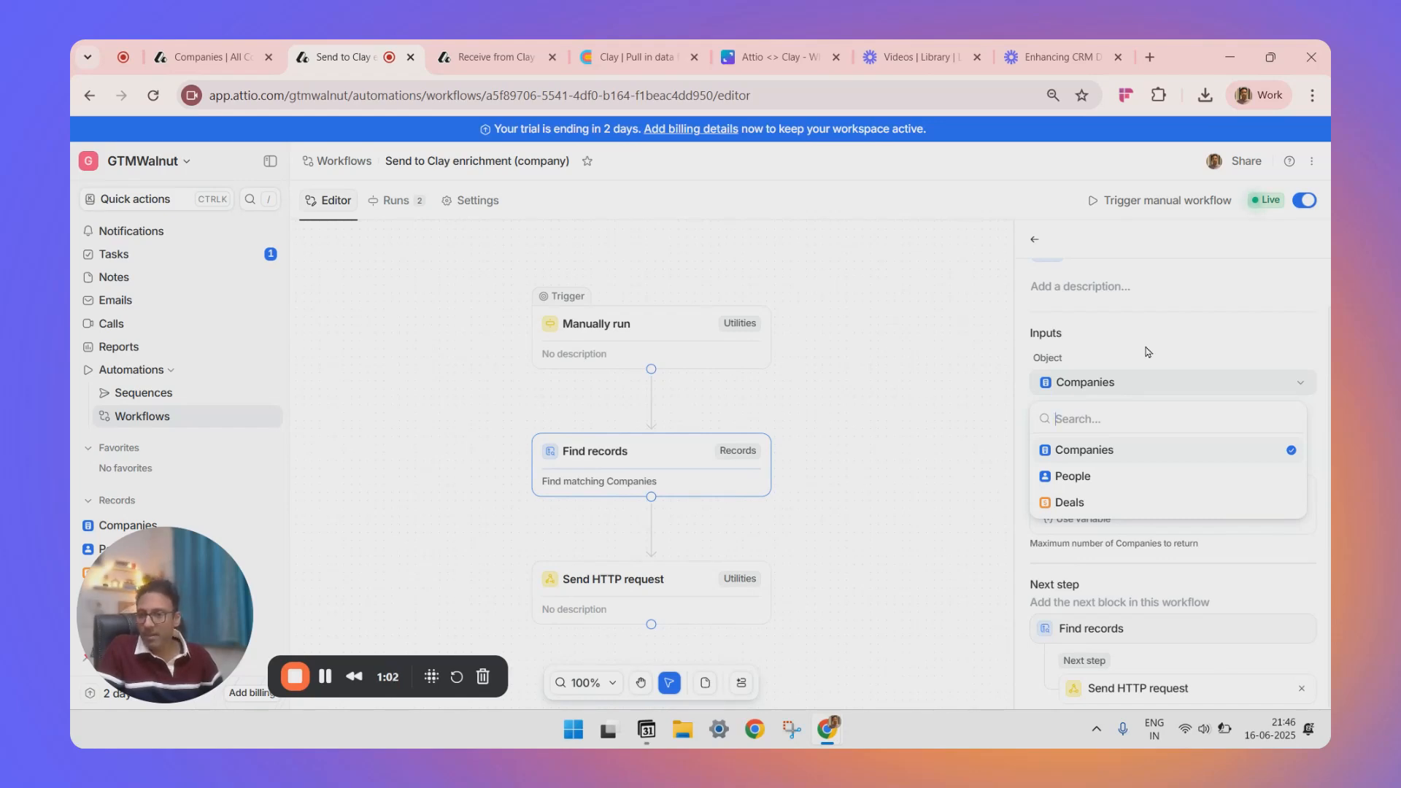
left_click(1146, 352)
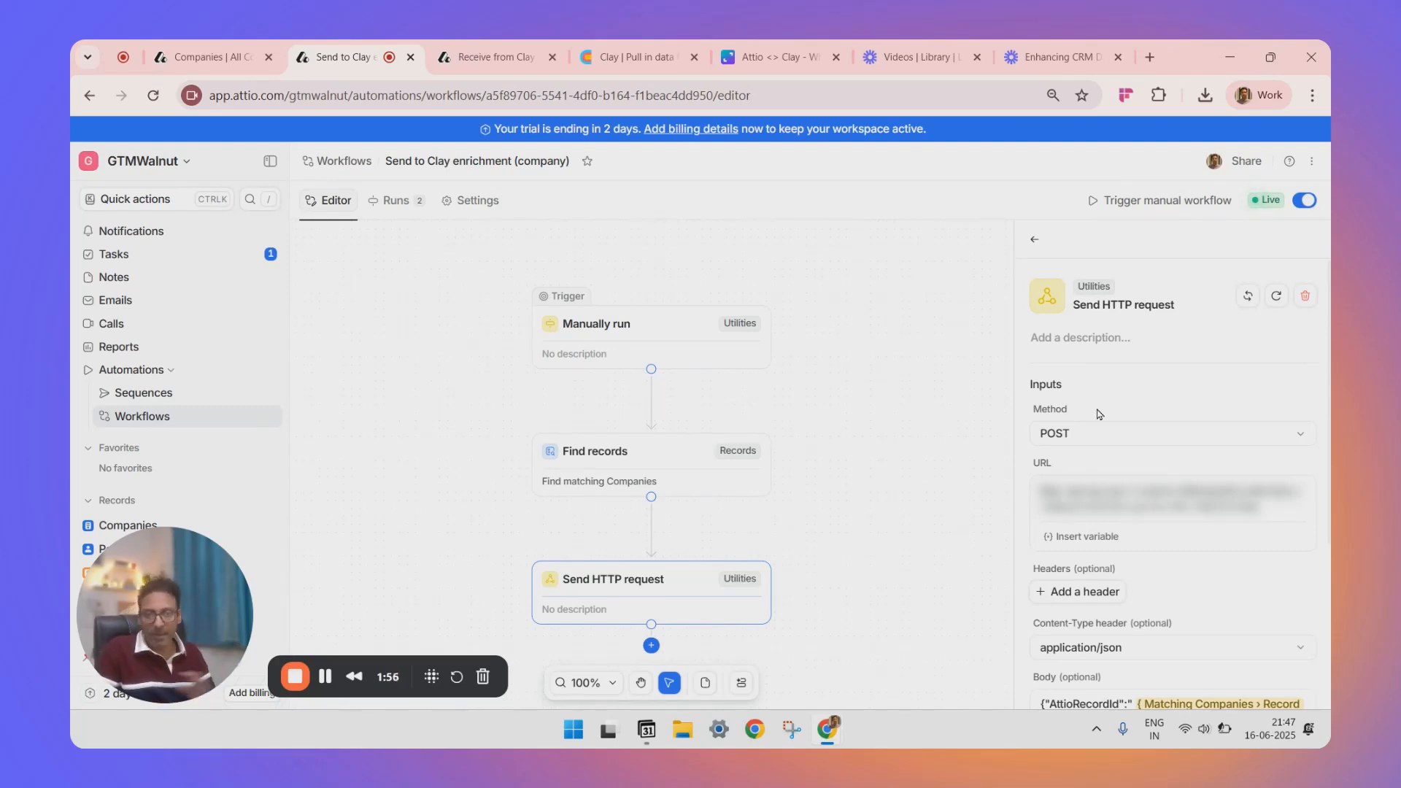
scroll(1097, 414, "down", 3)
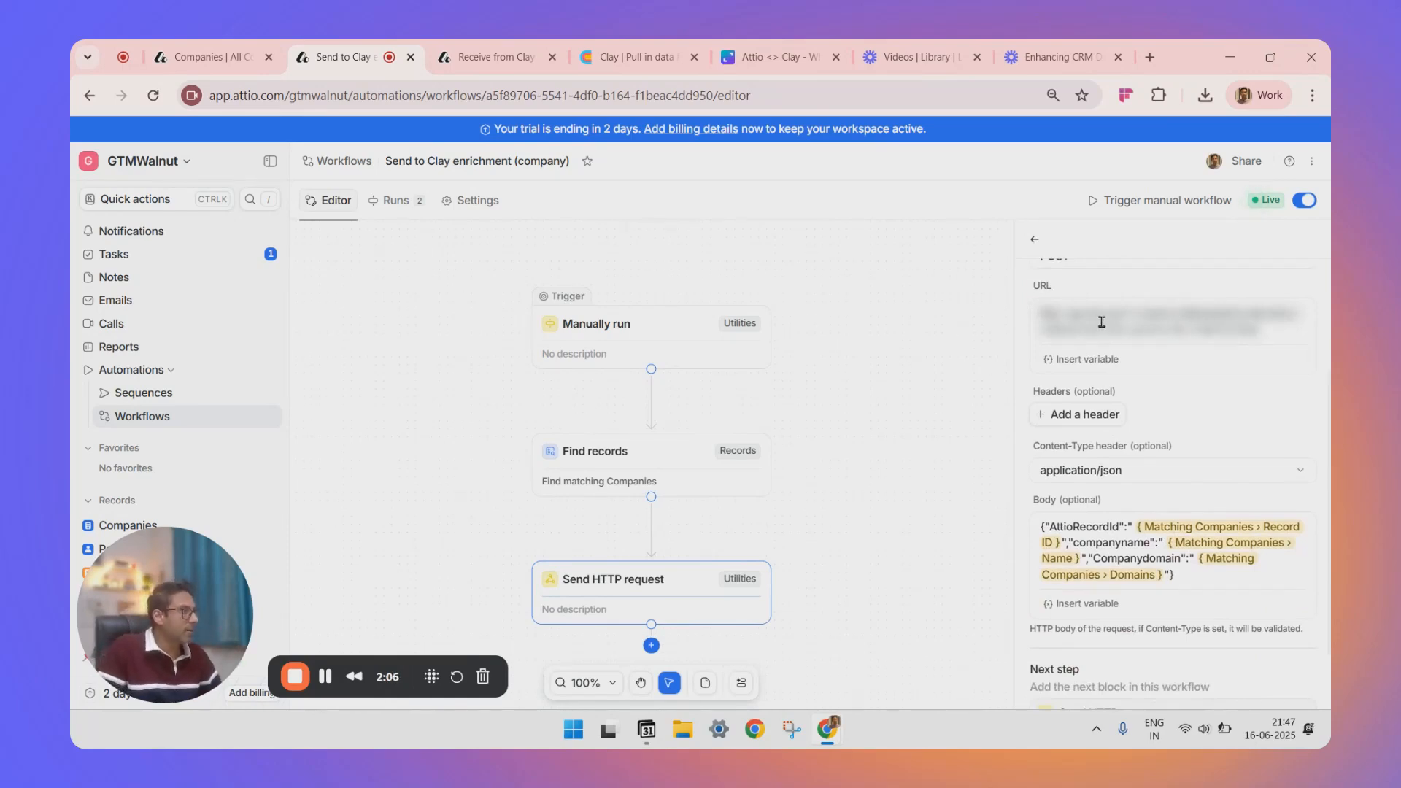
scroll(1142, 343, "down", 1)
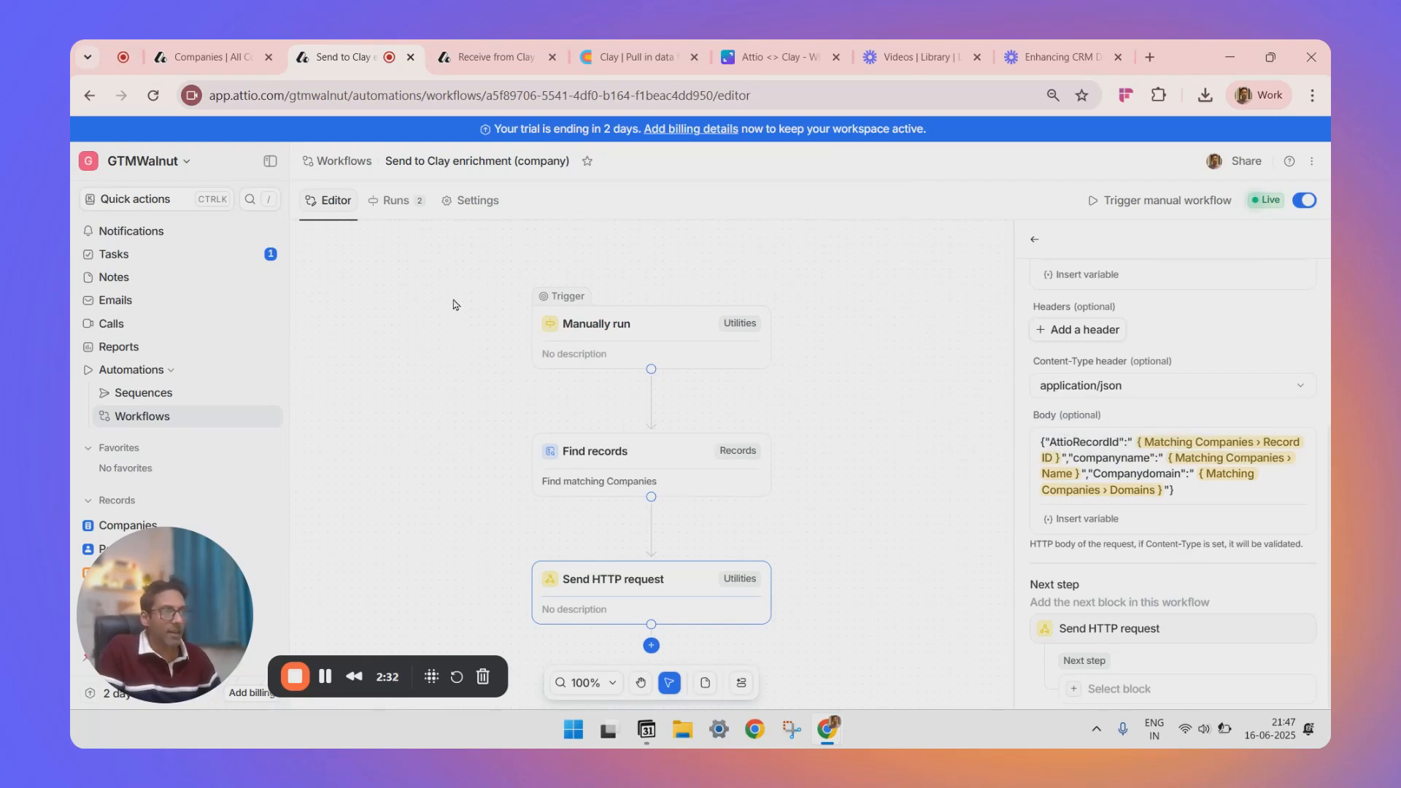
Check the Clay webhook table, return to Attio's Send to Clay enrichment (company) workflow and trigger a manual run from its run history
left_click(641, 65)
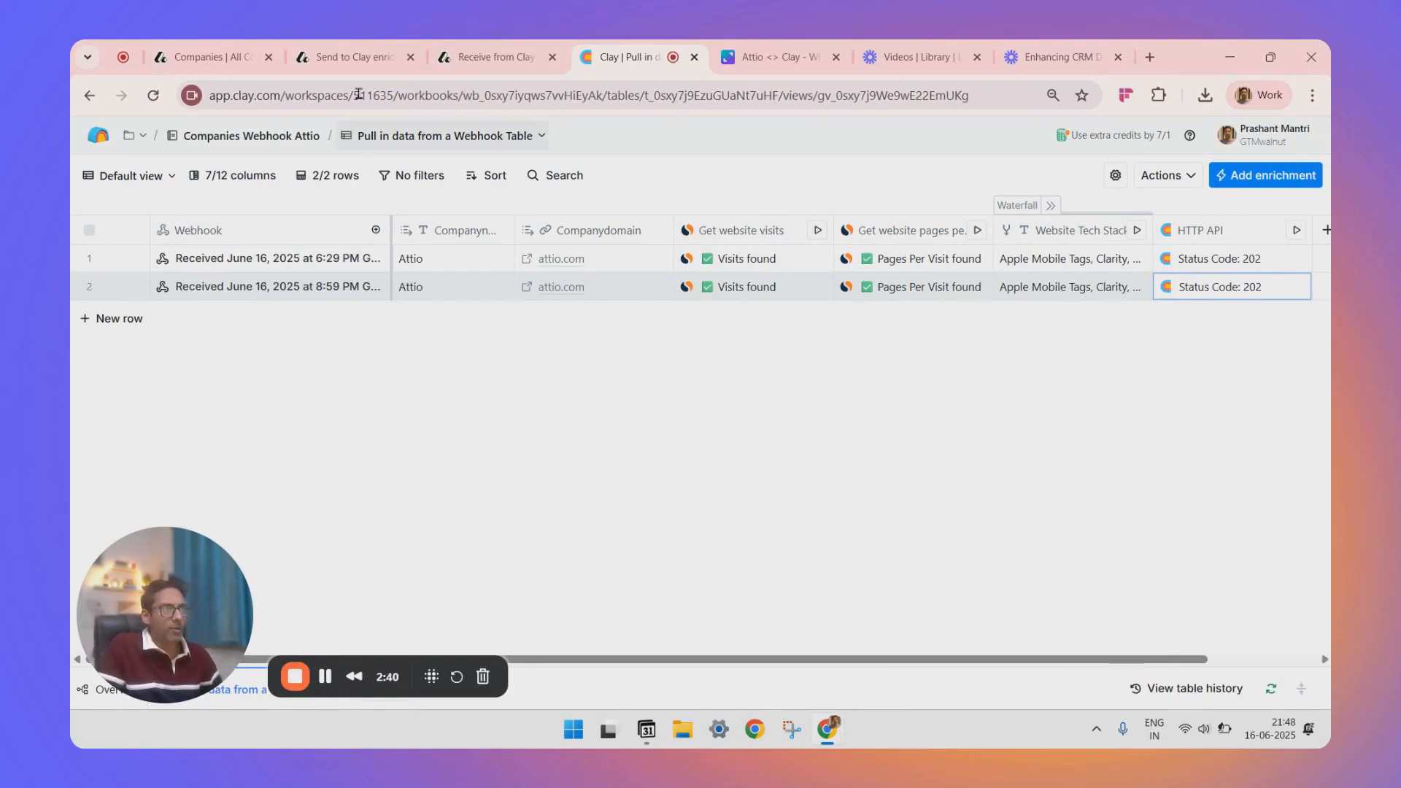
left_click(358, 57)
left_click(403, 213)
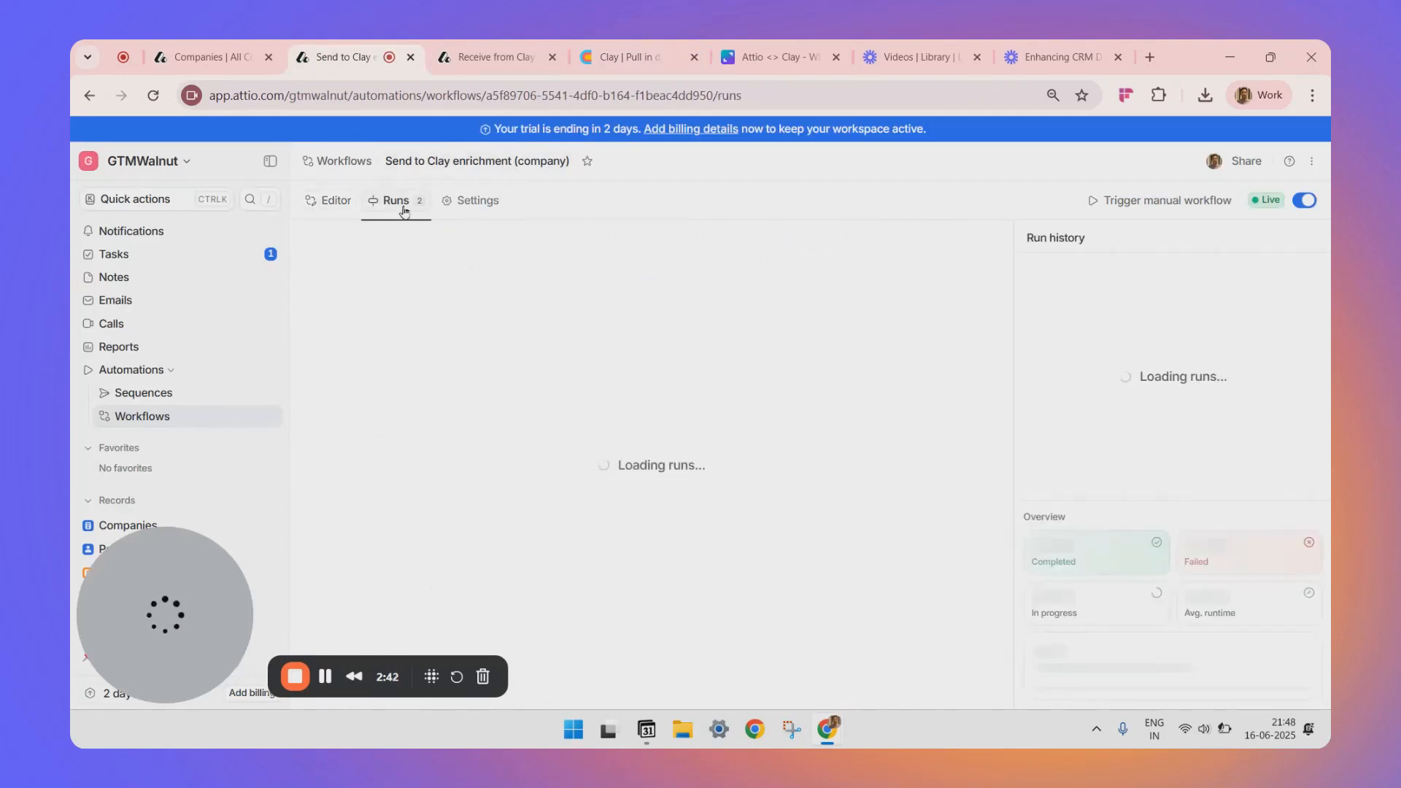
left_click(1094, 208)
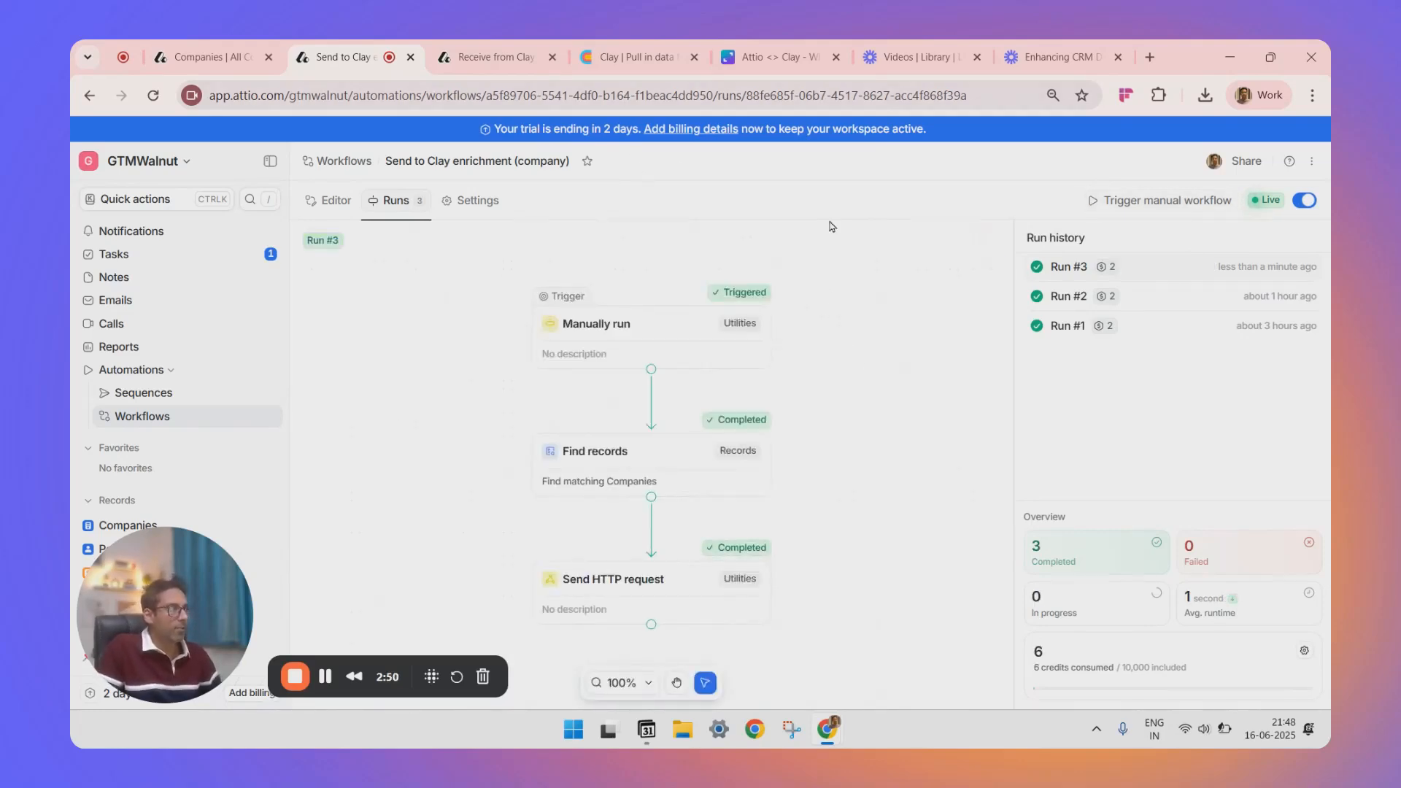
In the Clay webhook table, run the website visits and website pages per visit enrichments for the third row
left_click(632, 59)
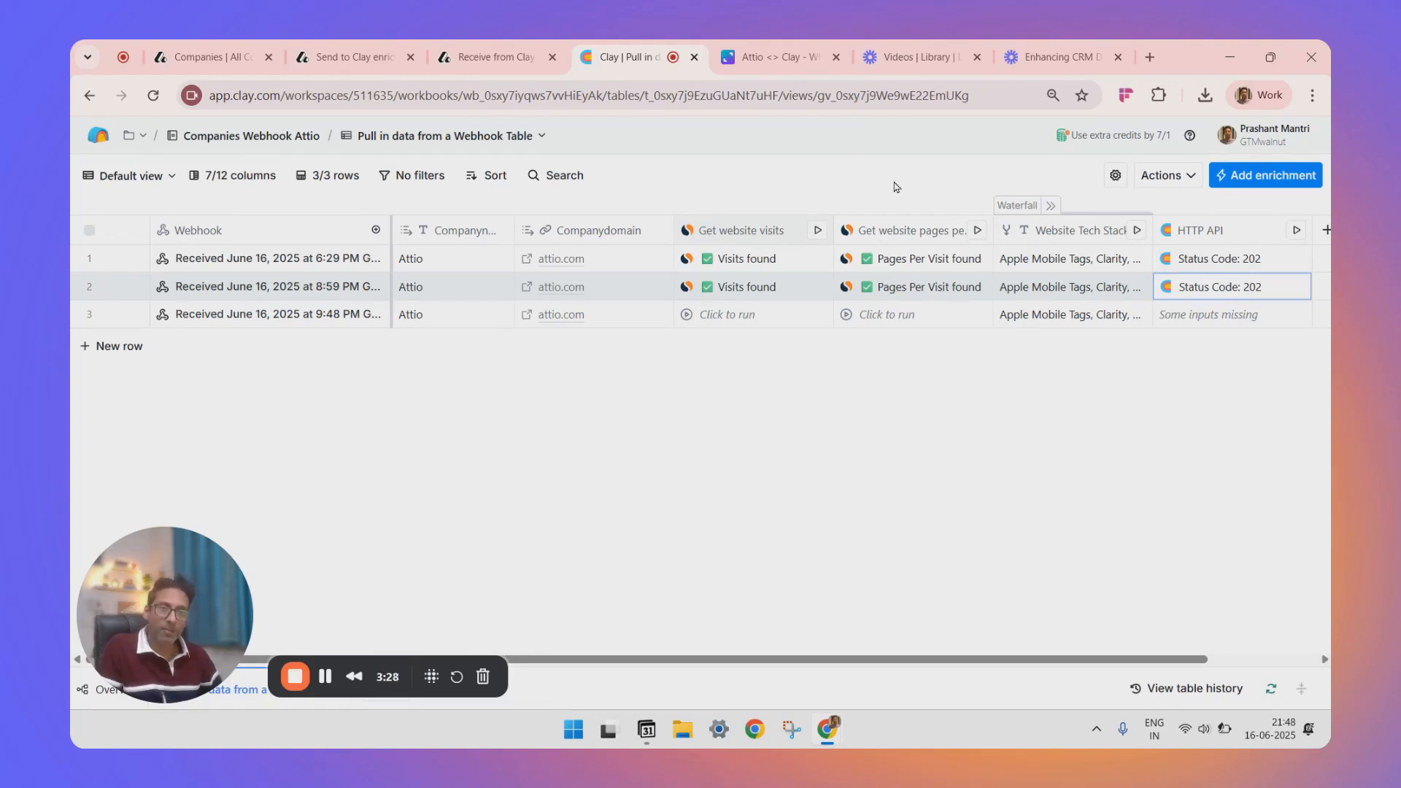
left_click(687, 318)
left_click(846, 315)
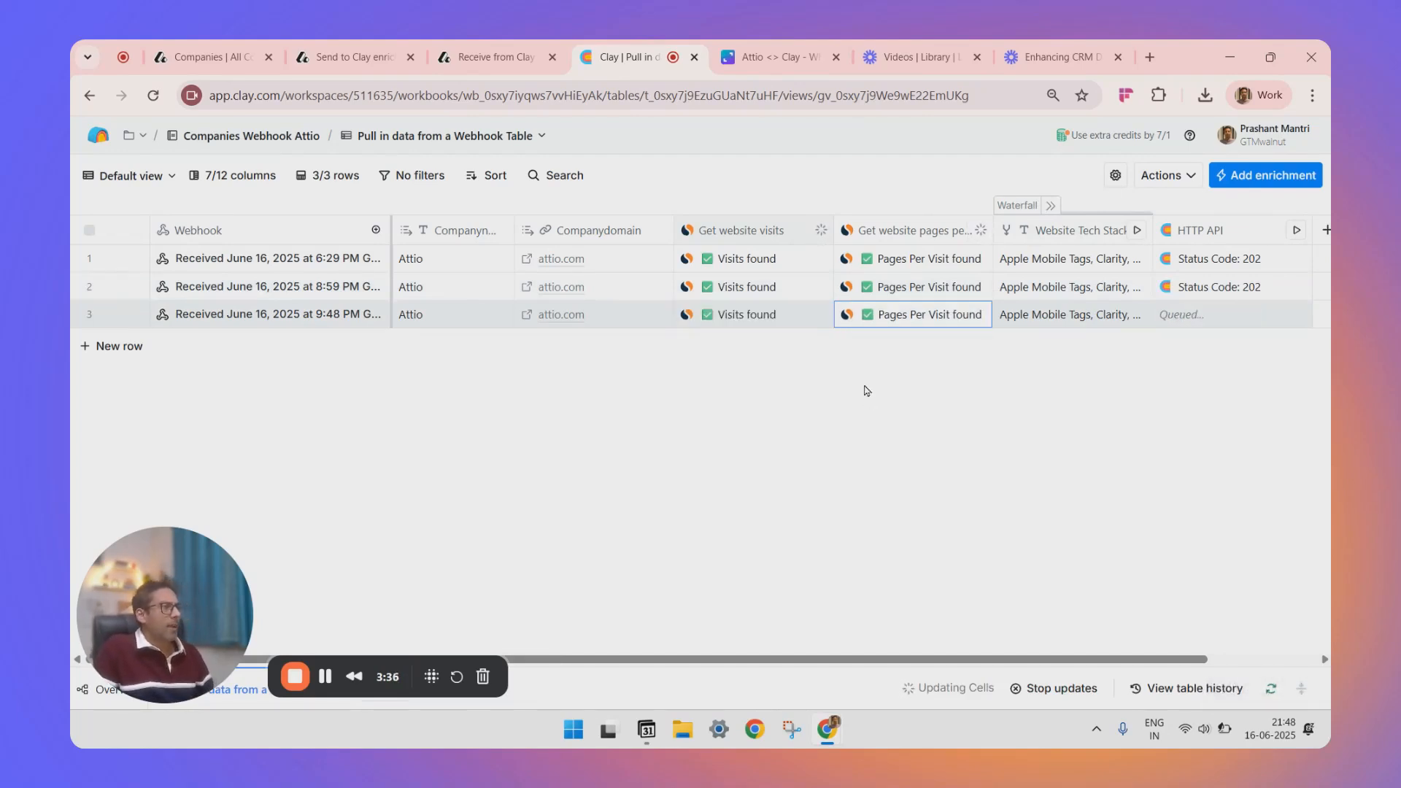
Inspect the third row's cell details for the website visits and pages per visit enrichments, closing the details
left_click(757, 317)
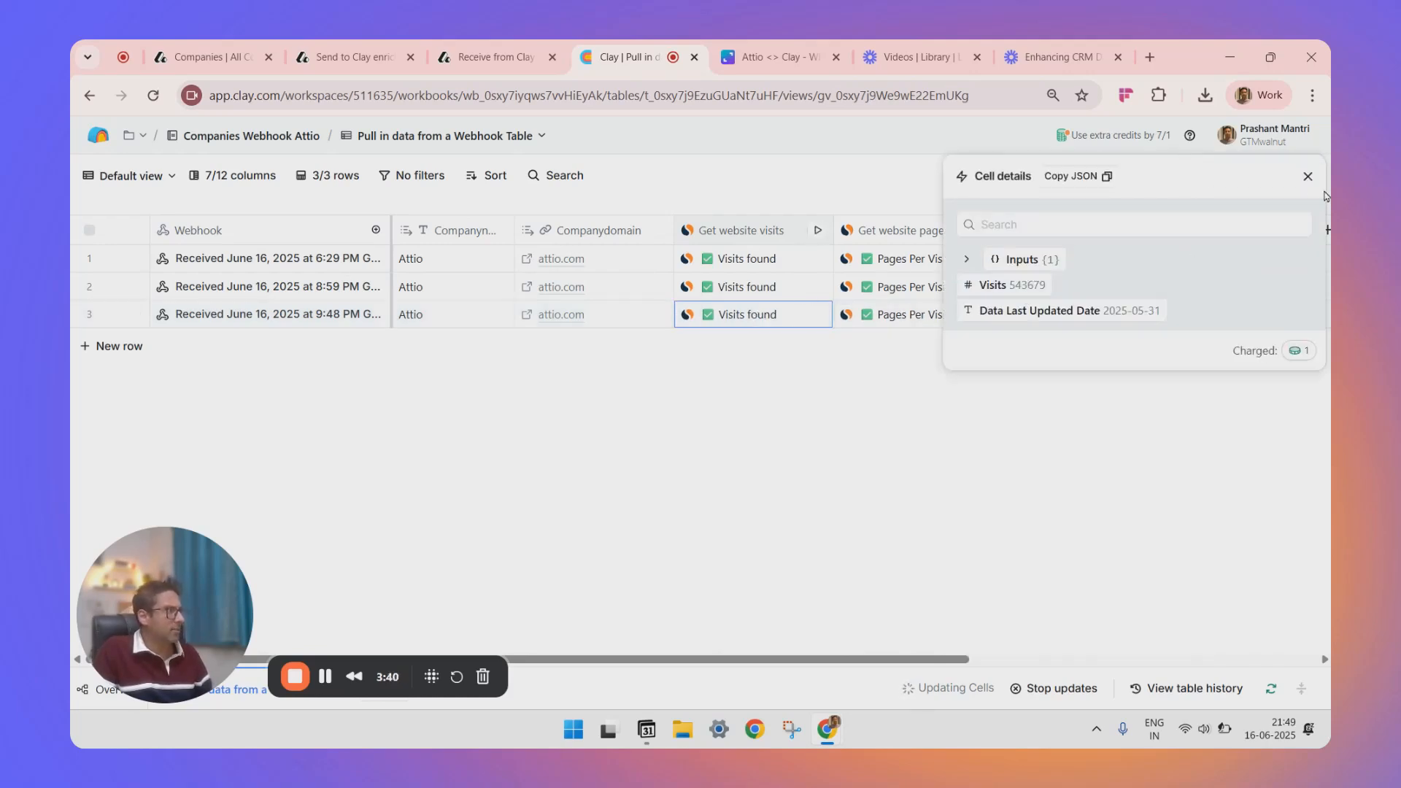
left_click(1308, 175)
left_click(927, 316)
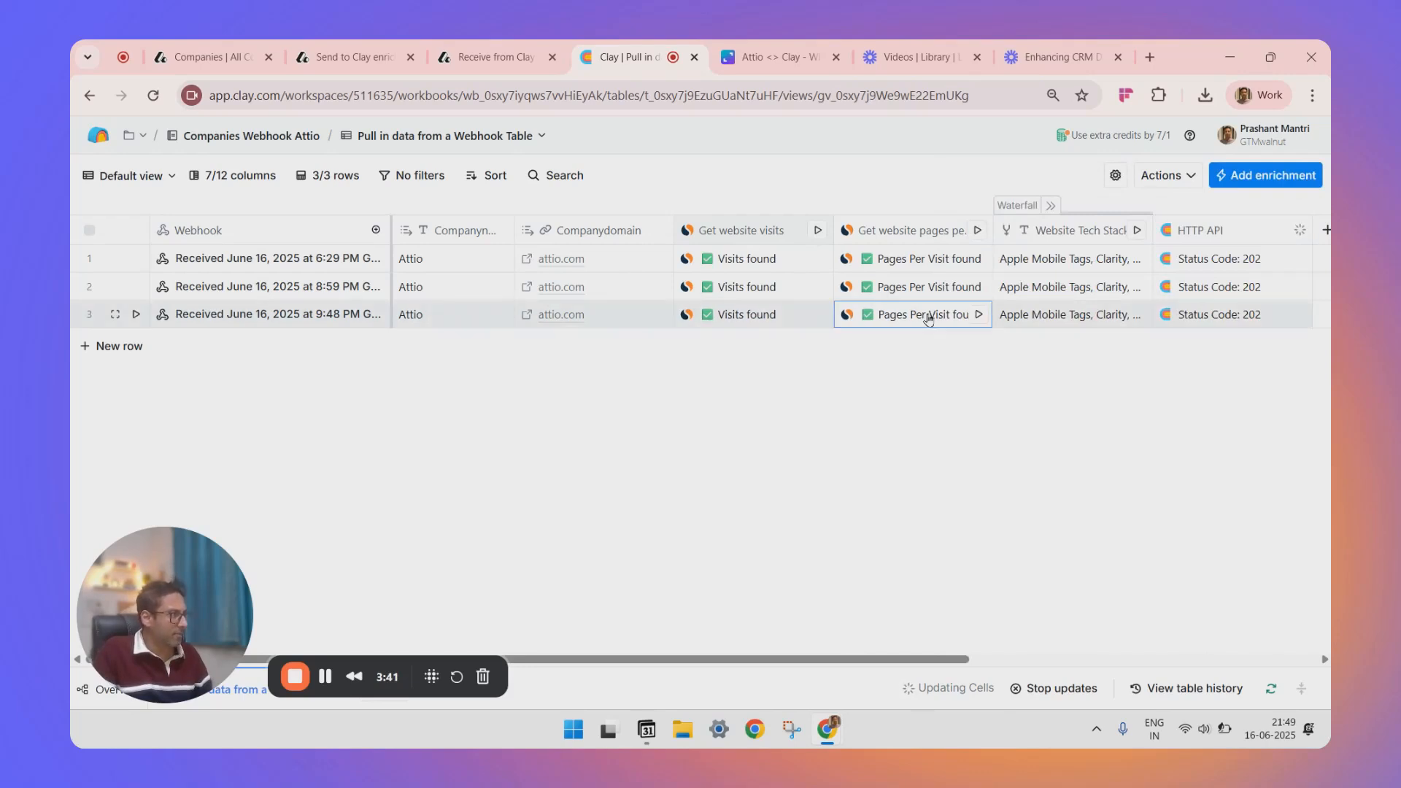
left_click(1307, 176)
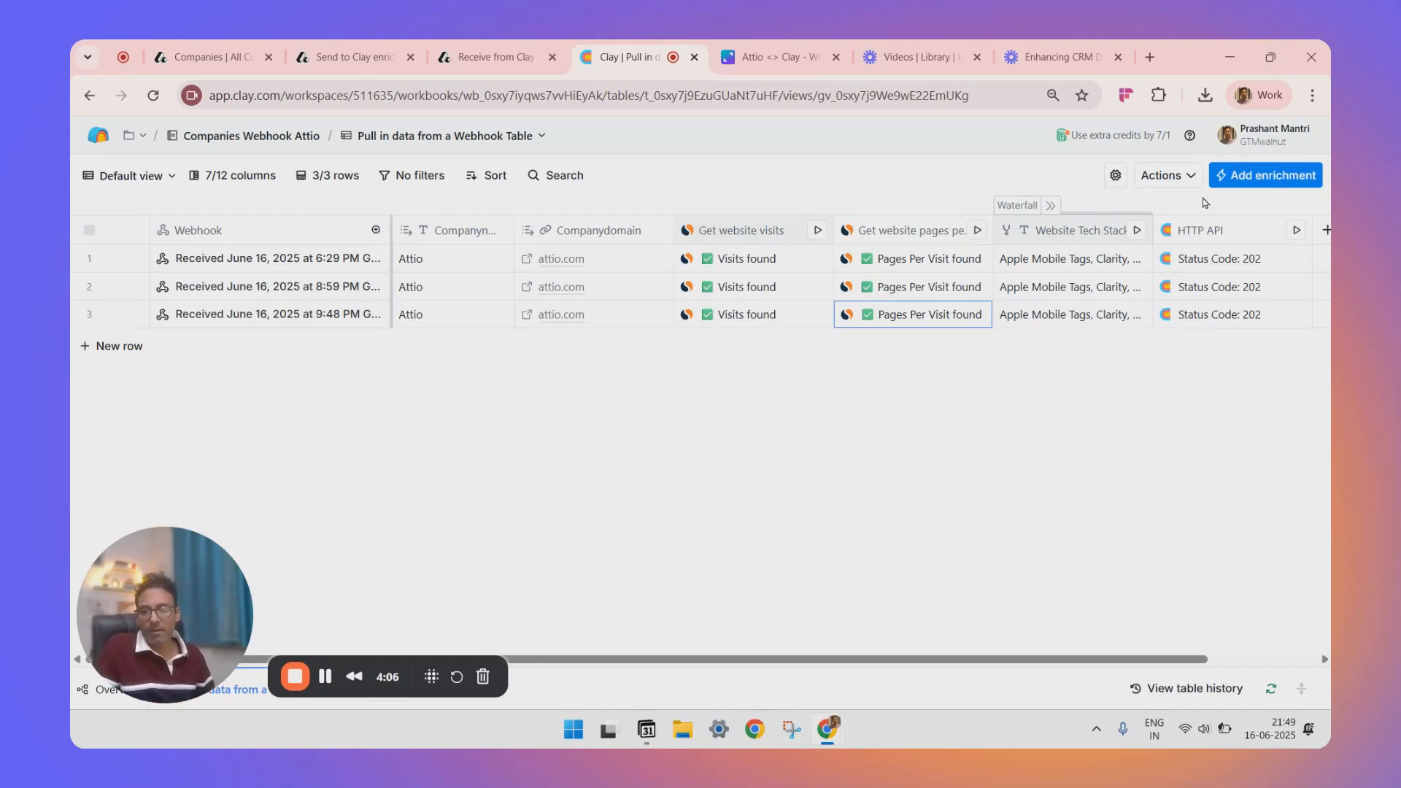
left_click(325, 677)
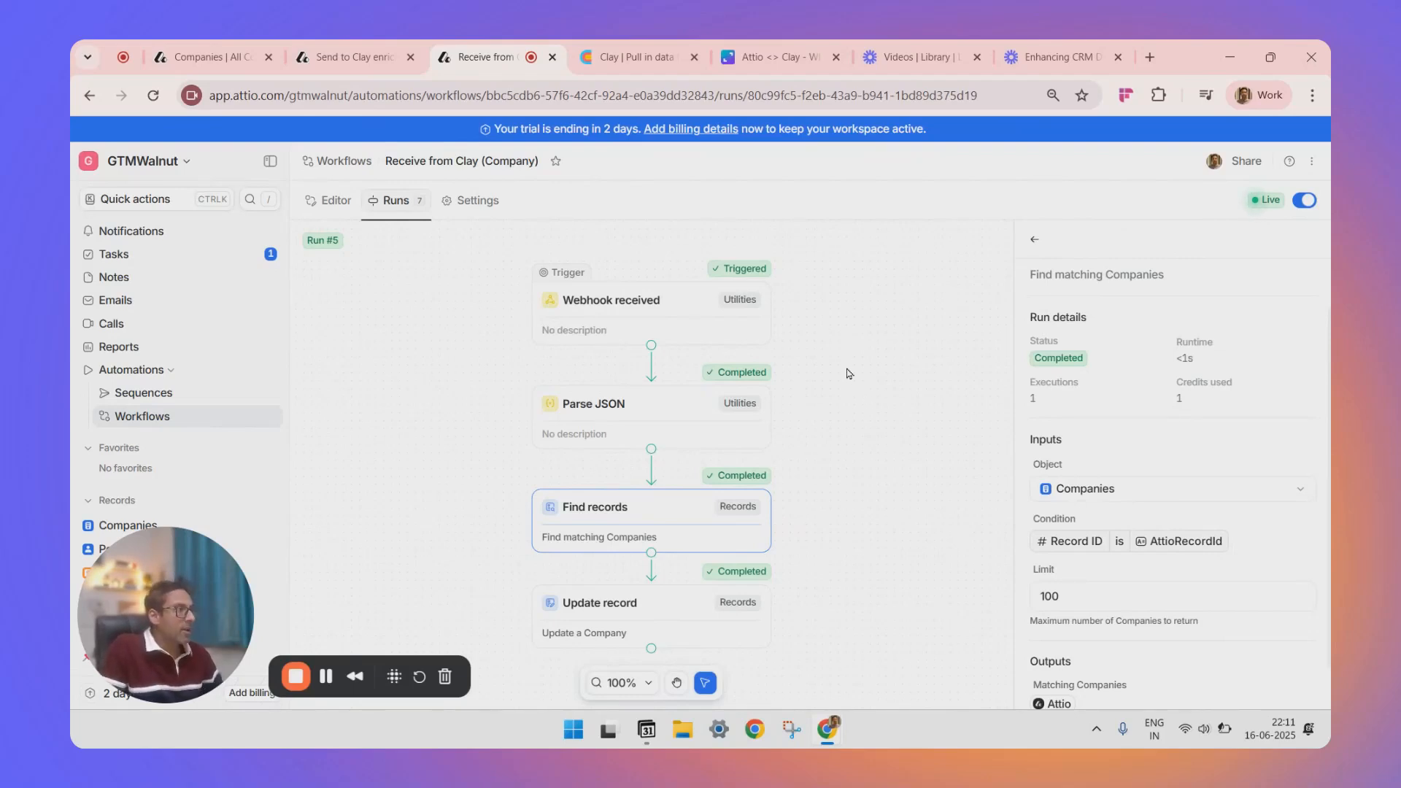
In Run #5 of the Receive from Clay (Company) workflow, examine the Webhook received block and the Parse JSON block's field mappings
left_click(675, 307)
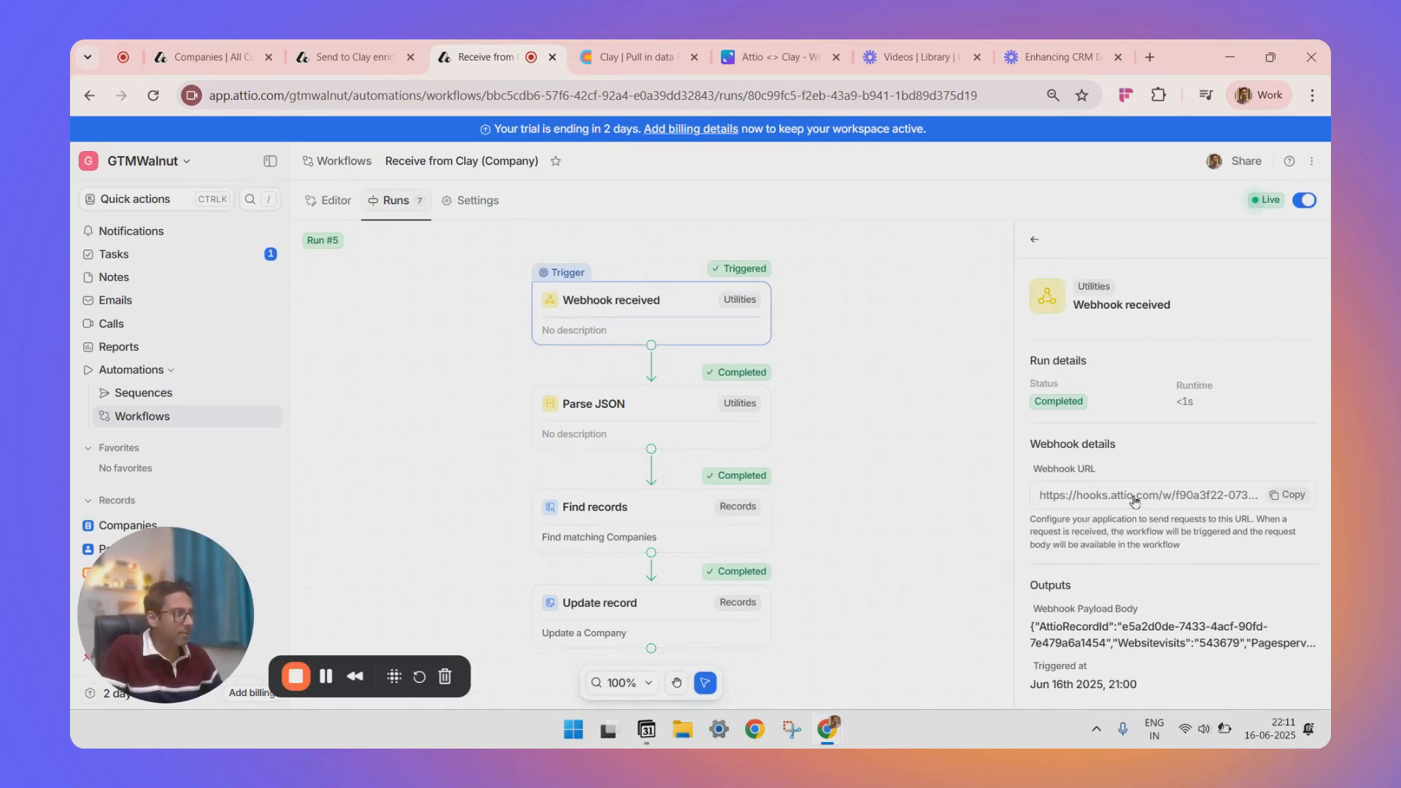
left_click(649, 411)
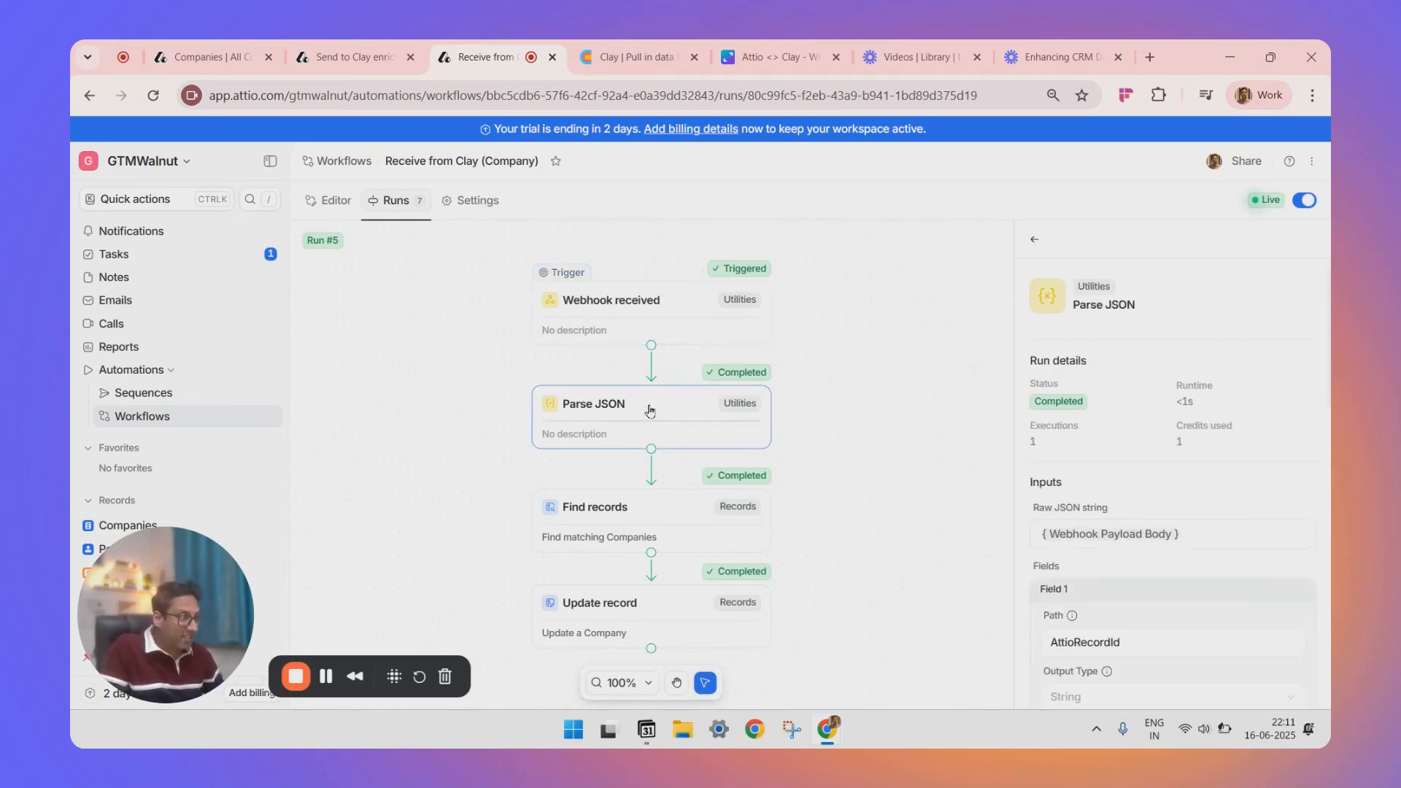
scroll(1021, 470, "down", 2)
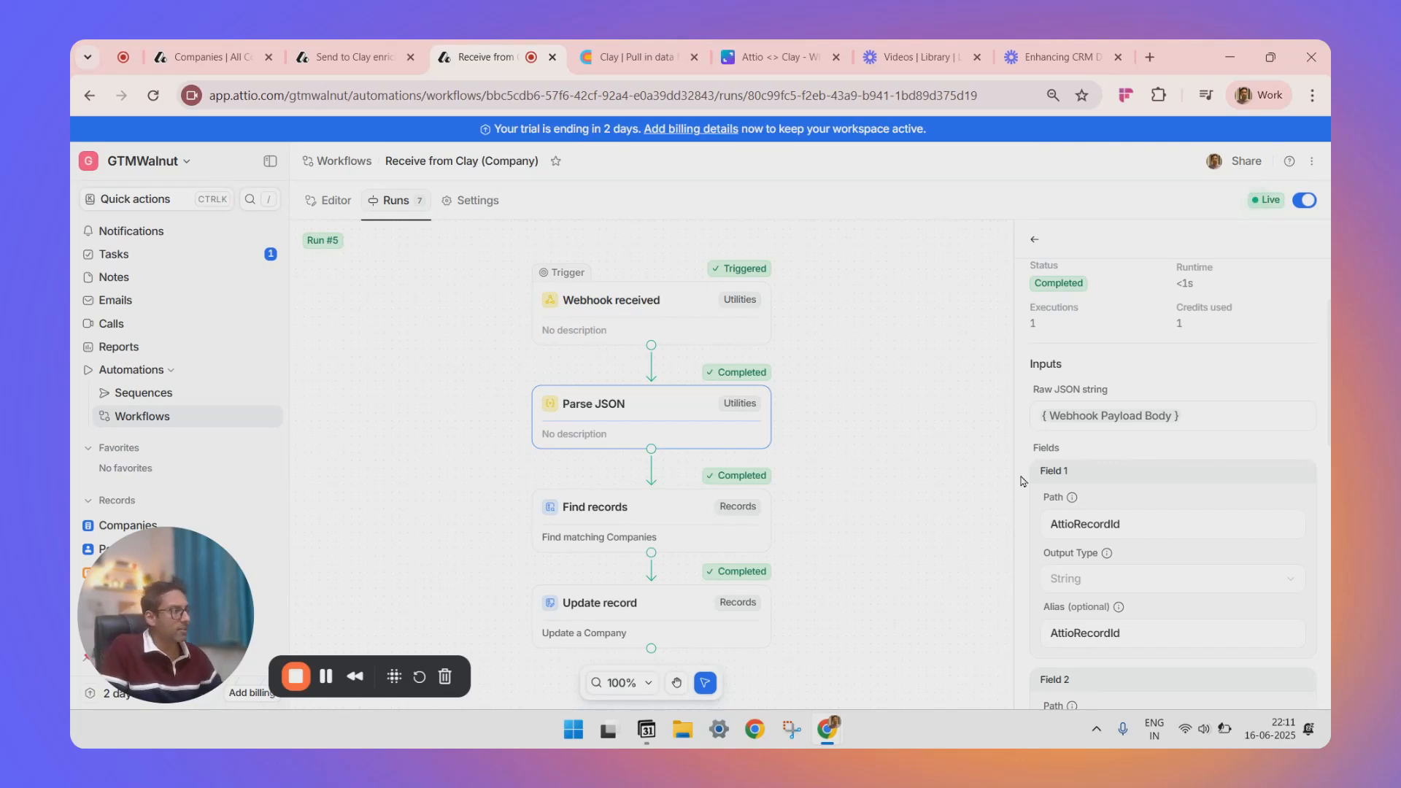
scroll(1022, 481, "down", 1)
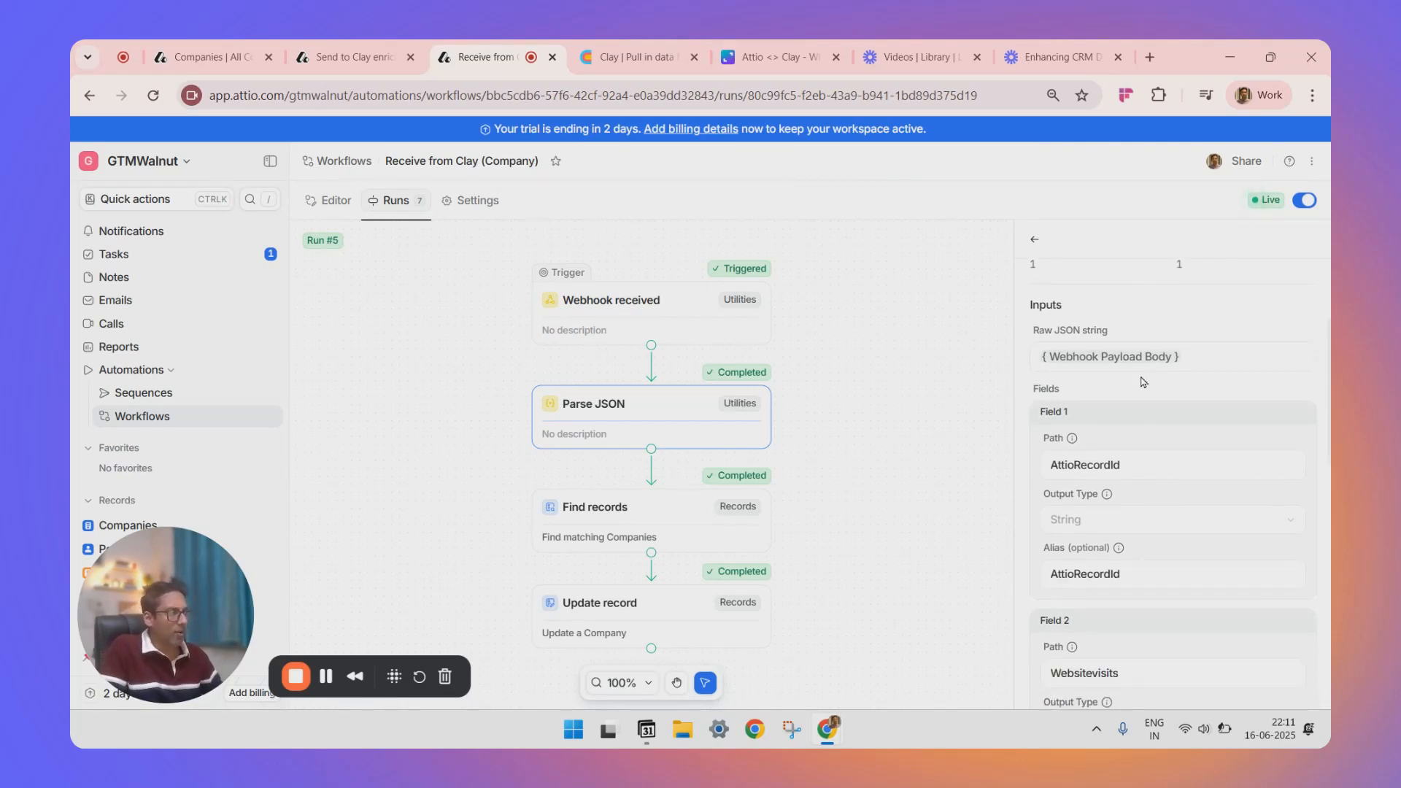
scroll(1132, 394, "down", 1)
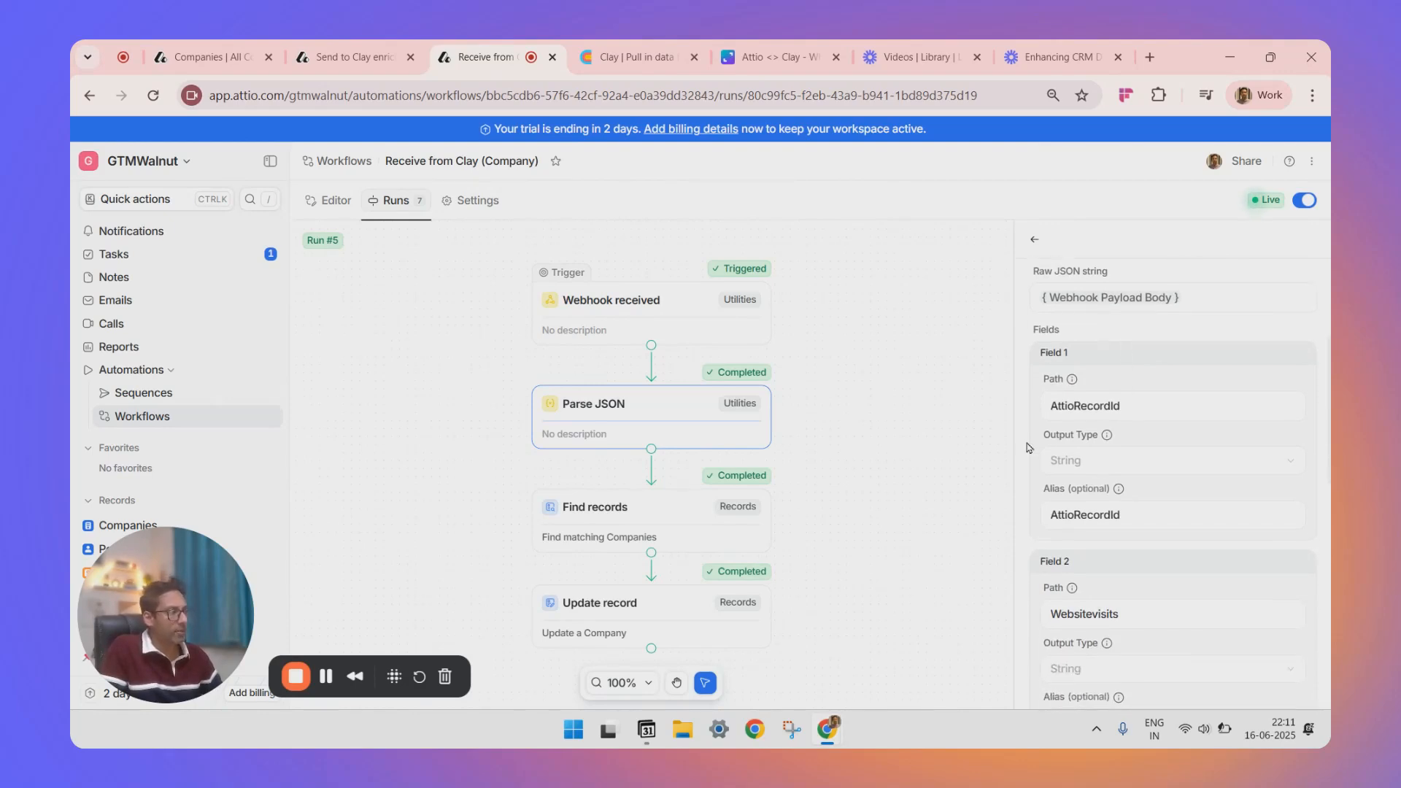
scroll(1022, 452, "down", 4)
scroll(1022, 452, "down", 1)
scroll(1022, 453, "down", 3)
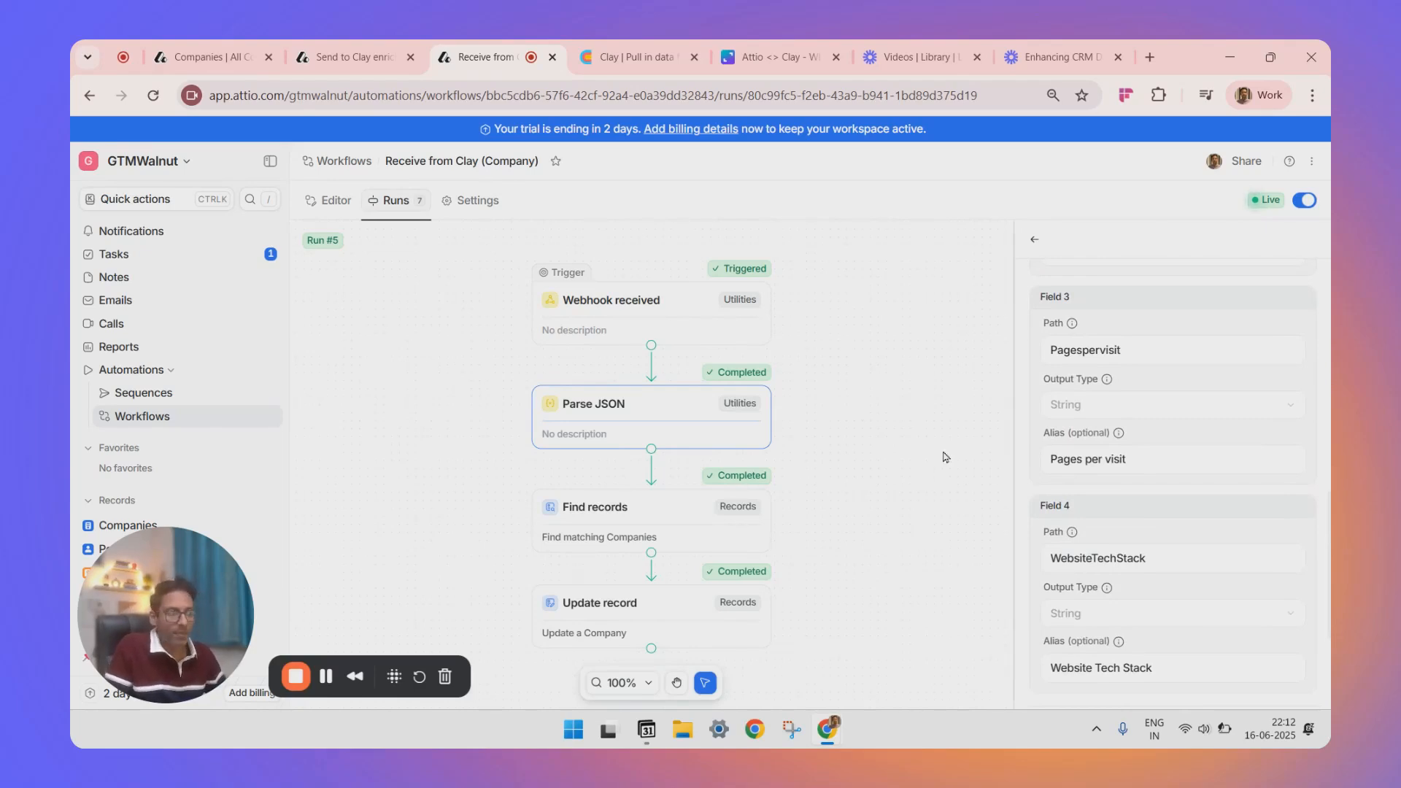
Examine the run's Find records condition alongside the Companies table's record IDs, and the attribute mappings of the Update record block
left_click(637, 515)
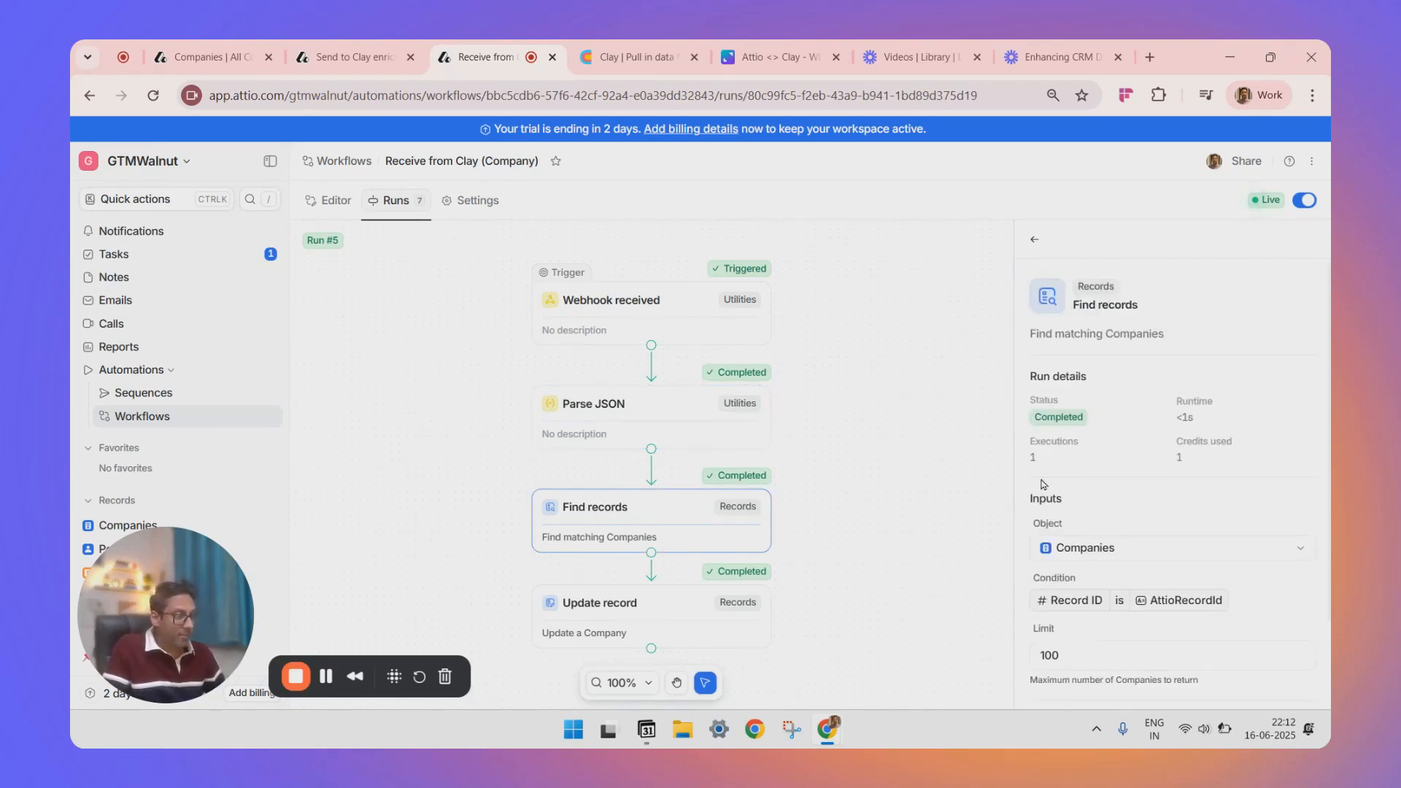
scroll(1078, 495, "down", 2)
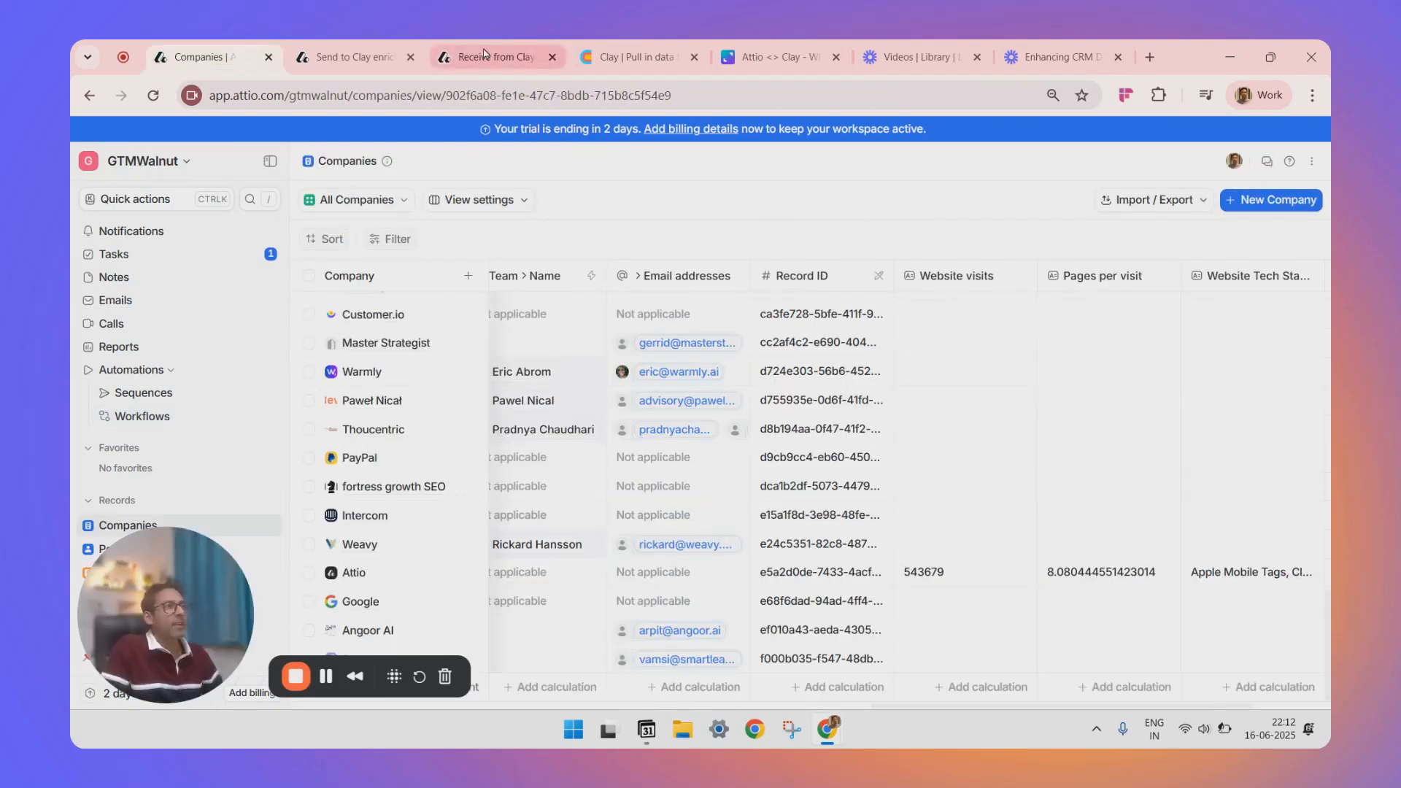
left_click(485, 57)
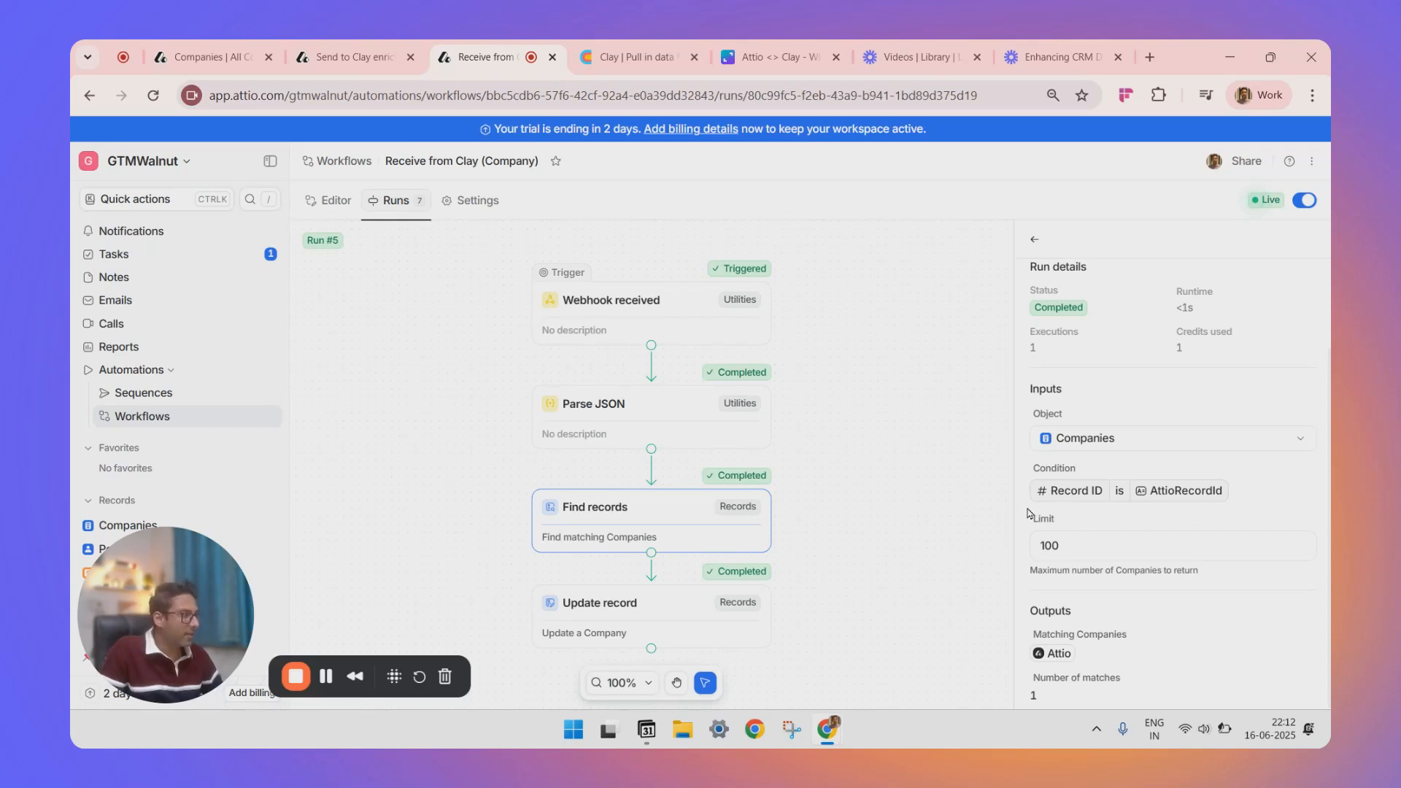
left_click(626, 612)
scroll(1037, 494, "down", 3)
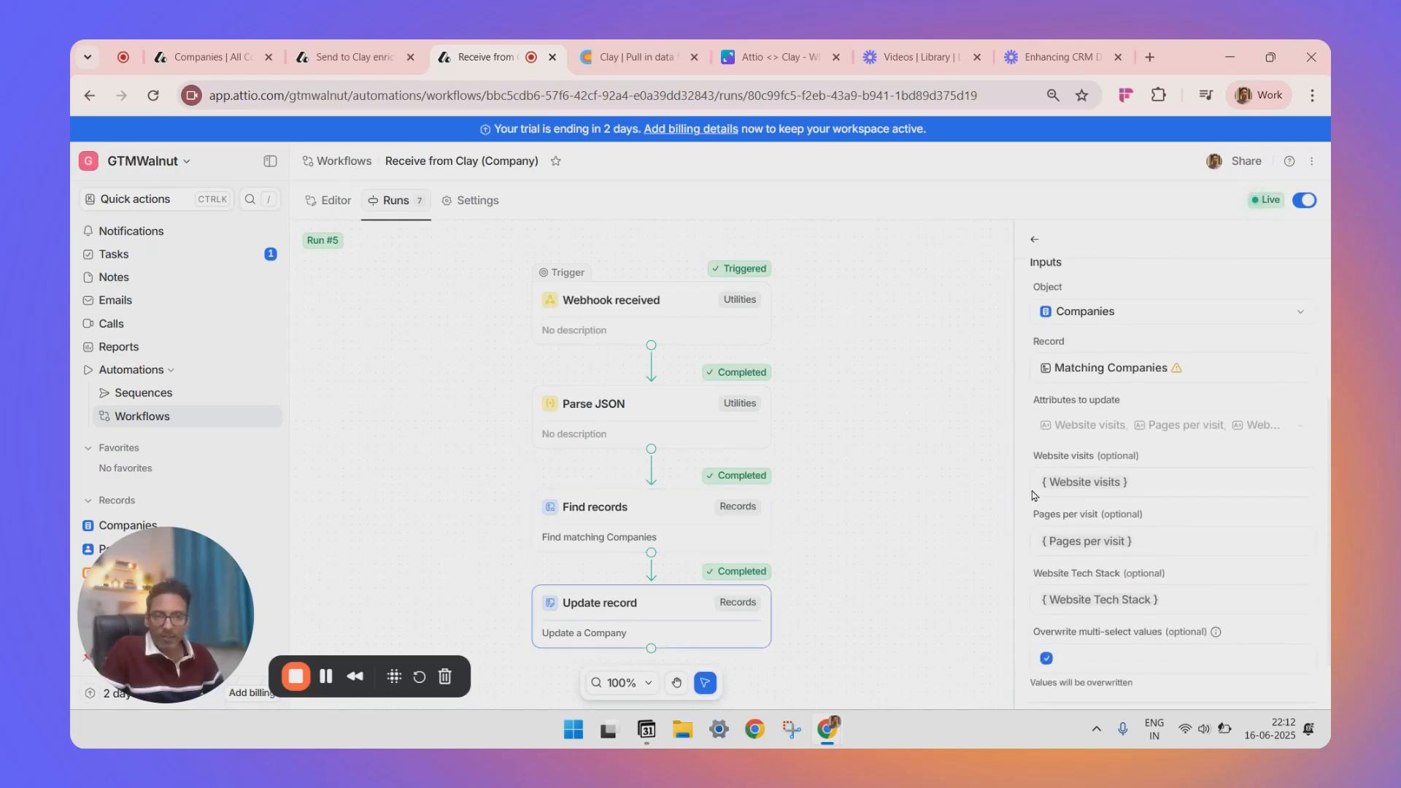
Open the Receive from Clay (Company) workflow for editing and examine the list of attributes to update in its Update record block
left_click(330, 200)
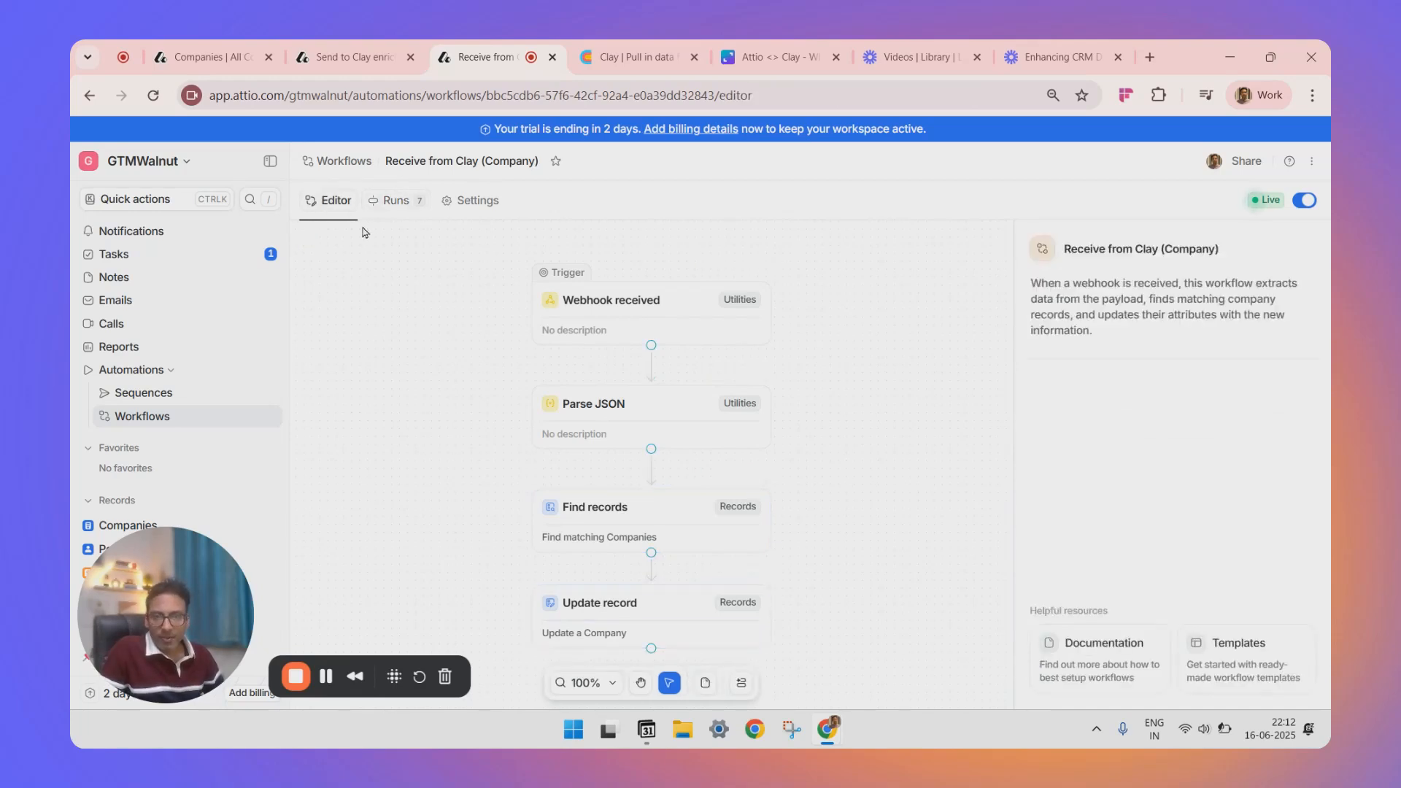
scroll(644, 490, "down", 1)
left_click(638, 540)
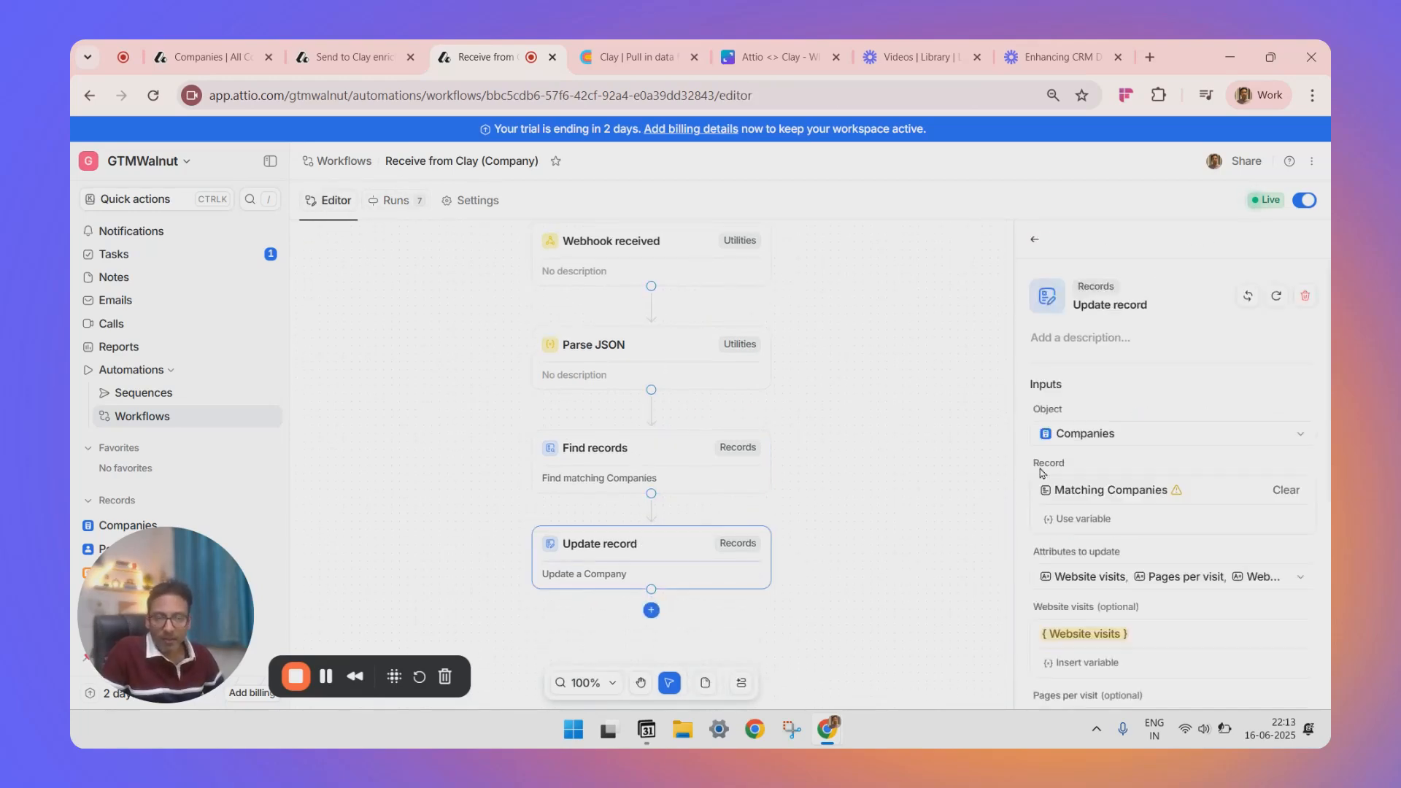
scroll(1032, 475, "down", 2)
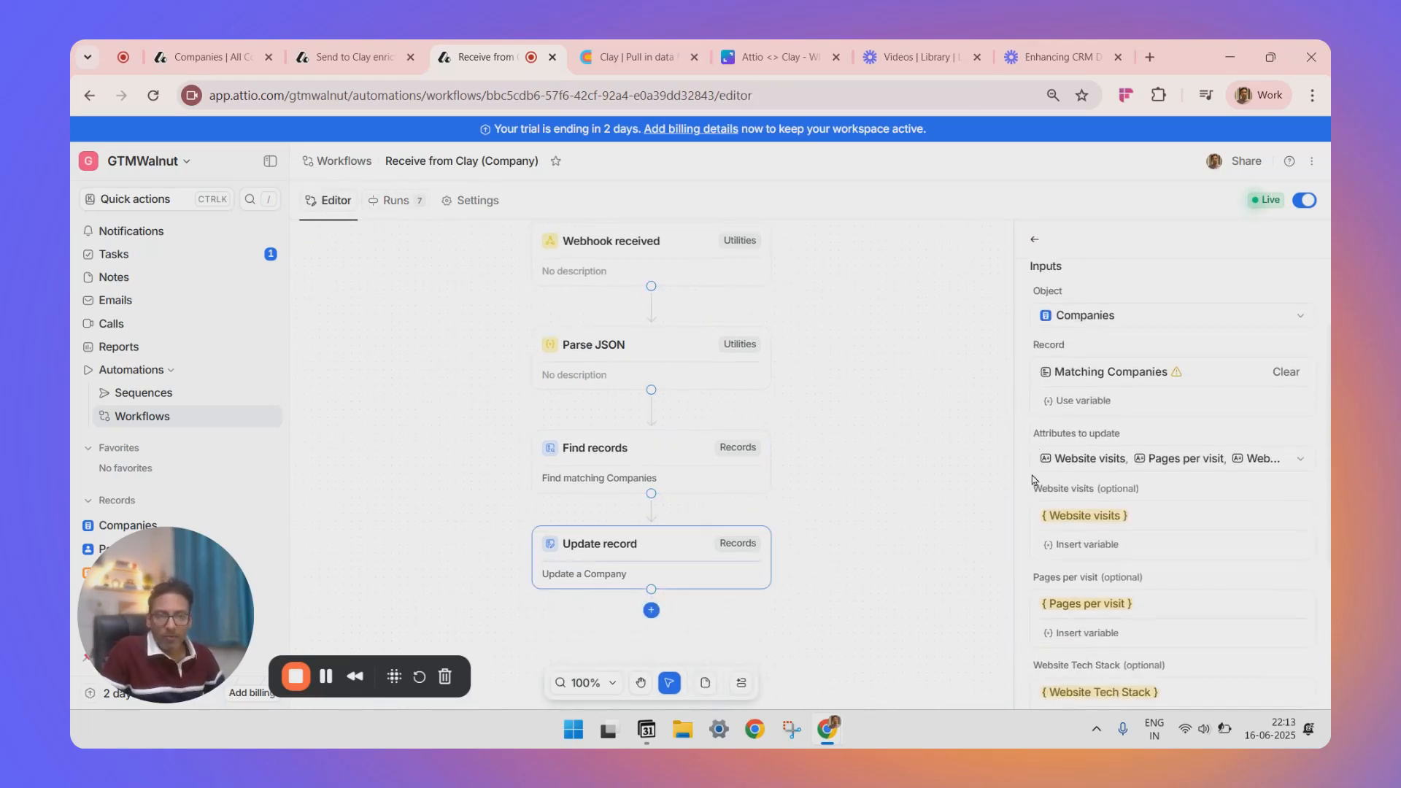
left_click(1097, 460)
scroll(1116, 343, "down", 4)
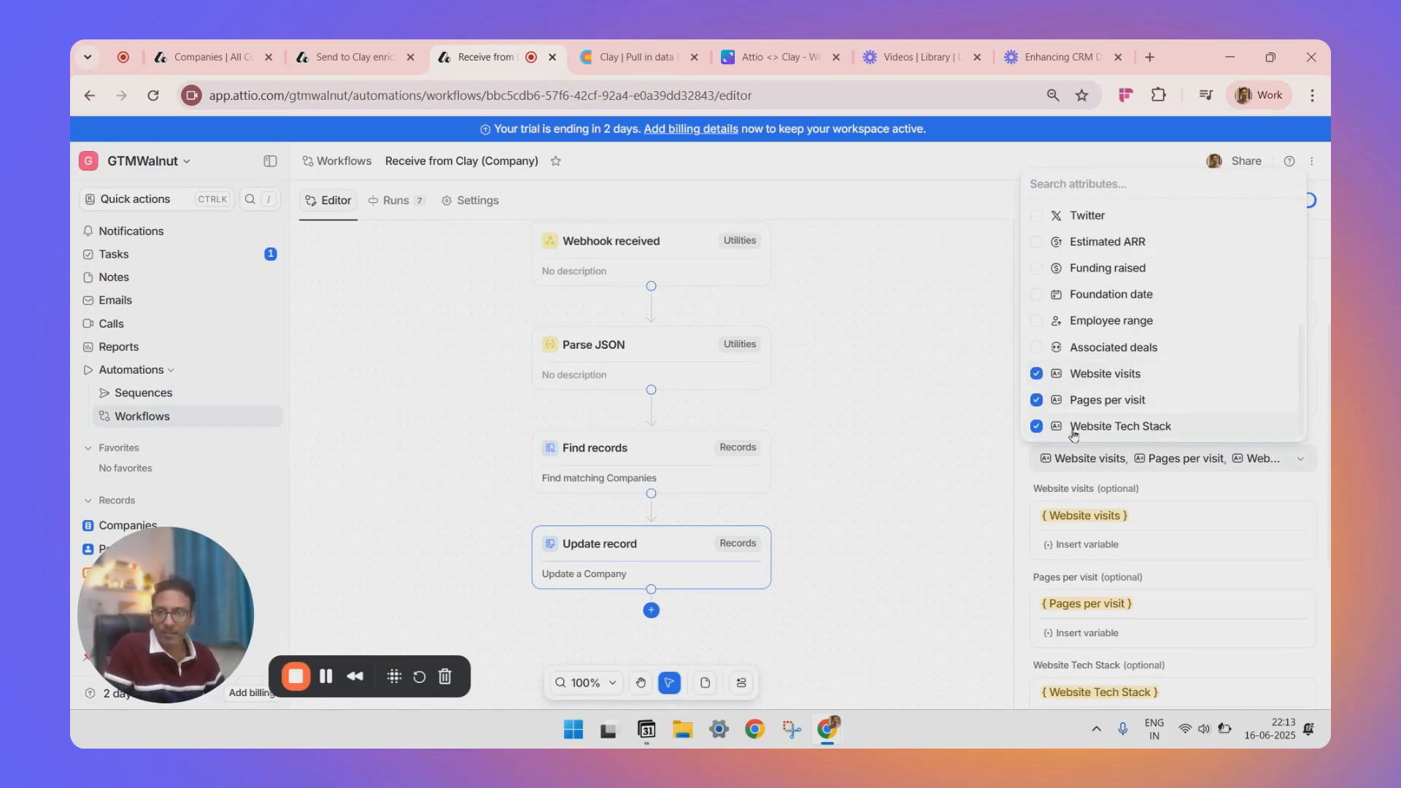
Examine the Website visits, Pages per visit and Website Tech Stack columns in the Companies table and the choices for adding a column, without adding one
left_click(204, 56)
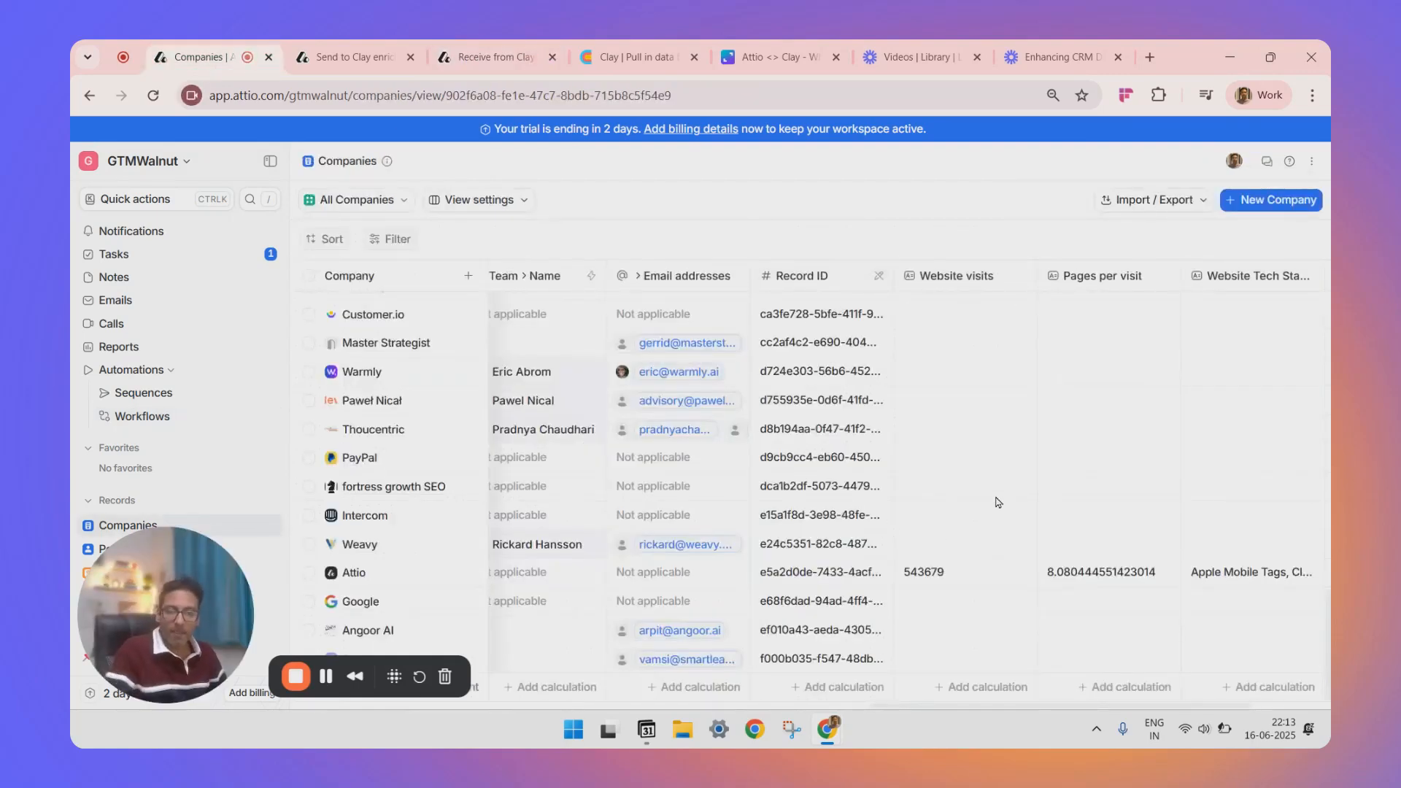
scroll(1058, 452, "right", 3)
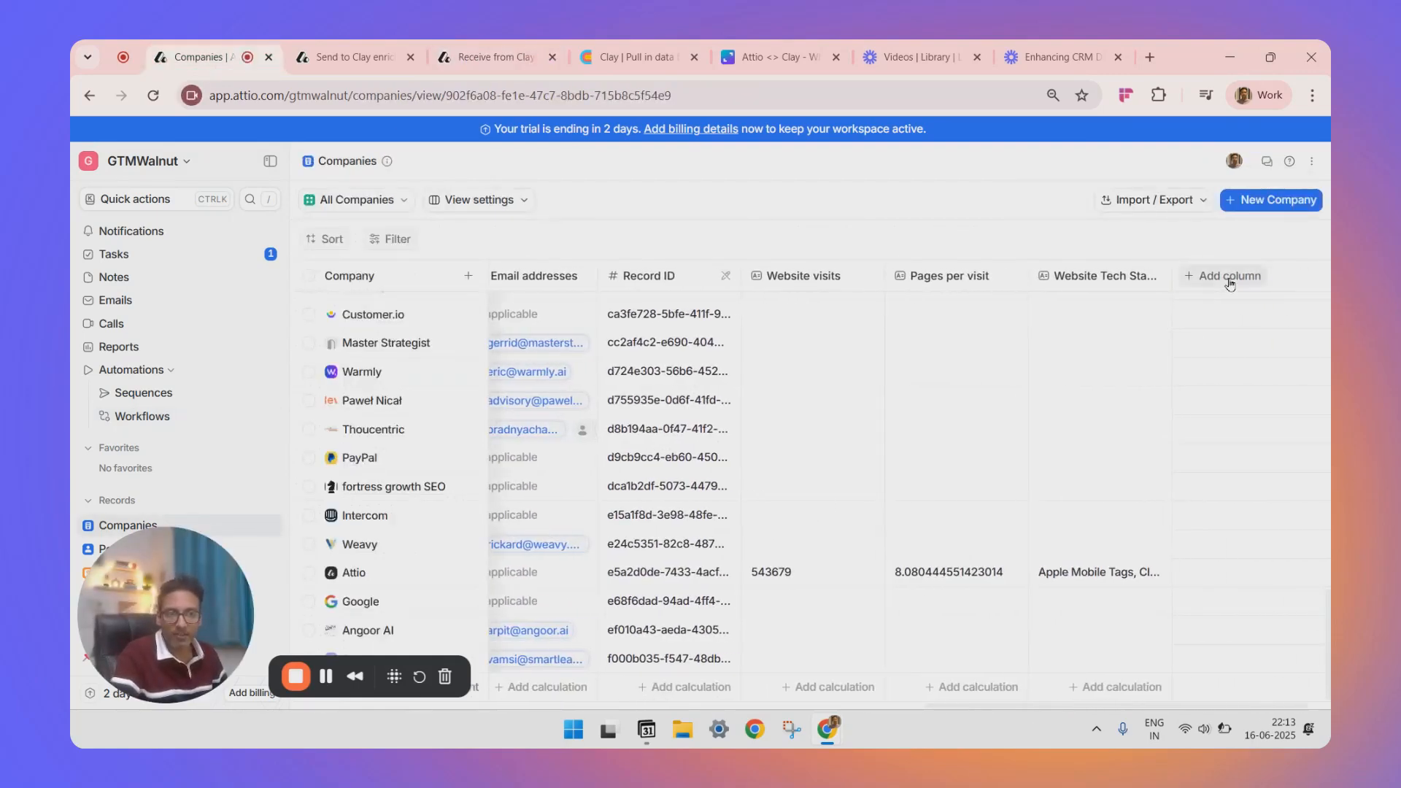
left_click(1230, 284)
left_click(832, 241)
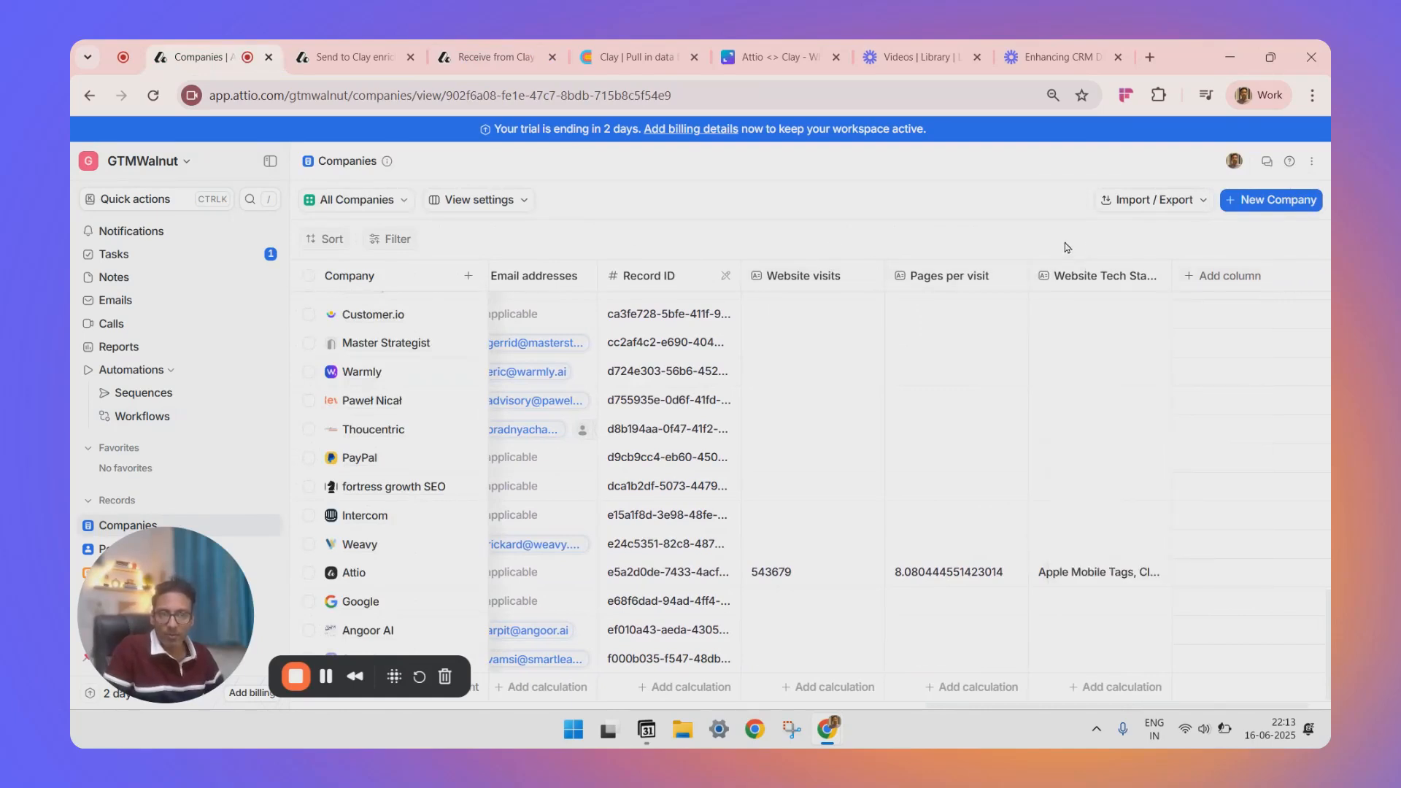
left_click(1205, 277)
left_click(1125, 576)
left_click(1003, 222)
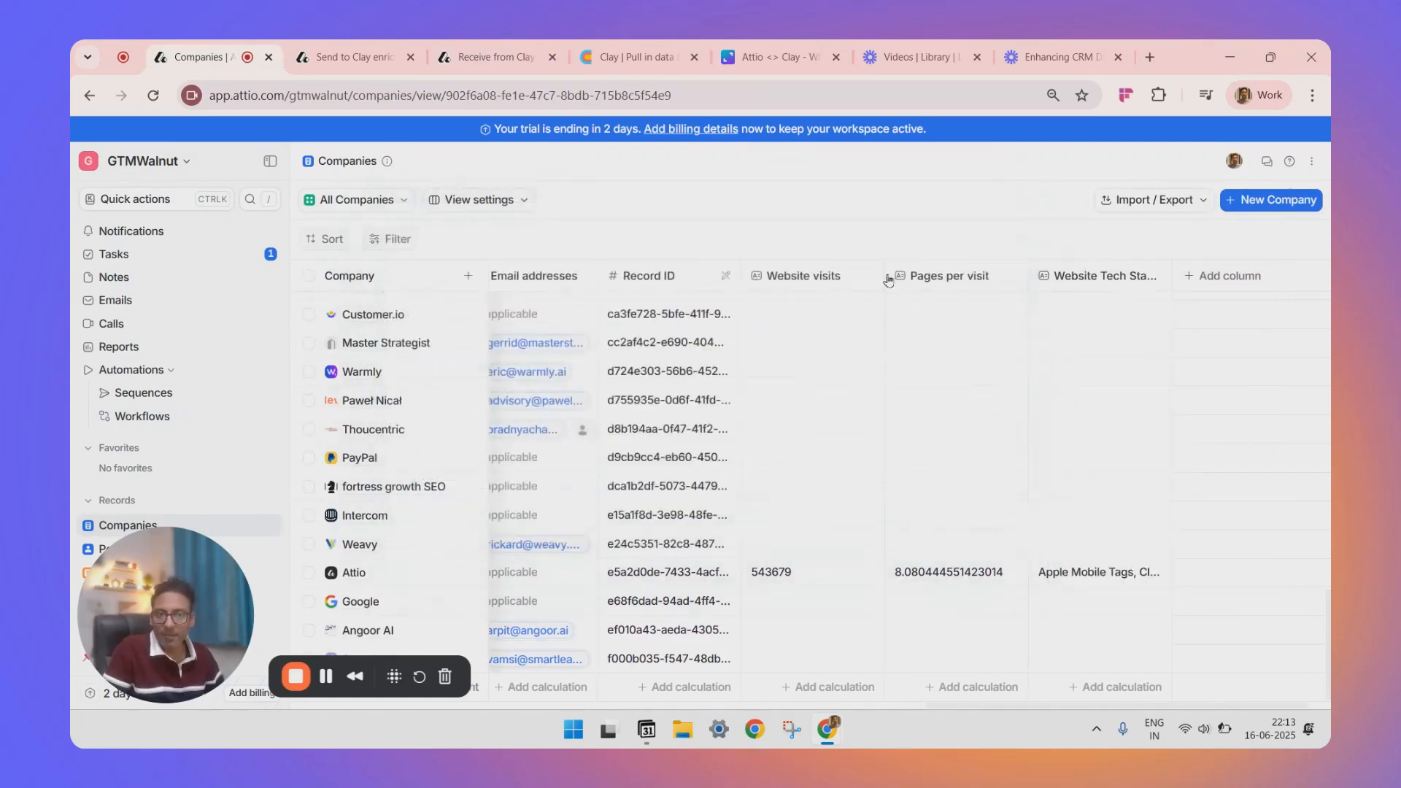
In the Receive from Clay (Company) editor, examine the variables available for the Website visits attribute and try to discard the accidental edit
left_click(486, 57)
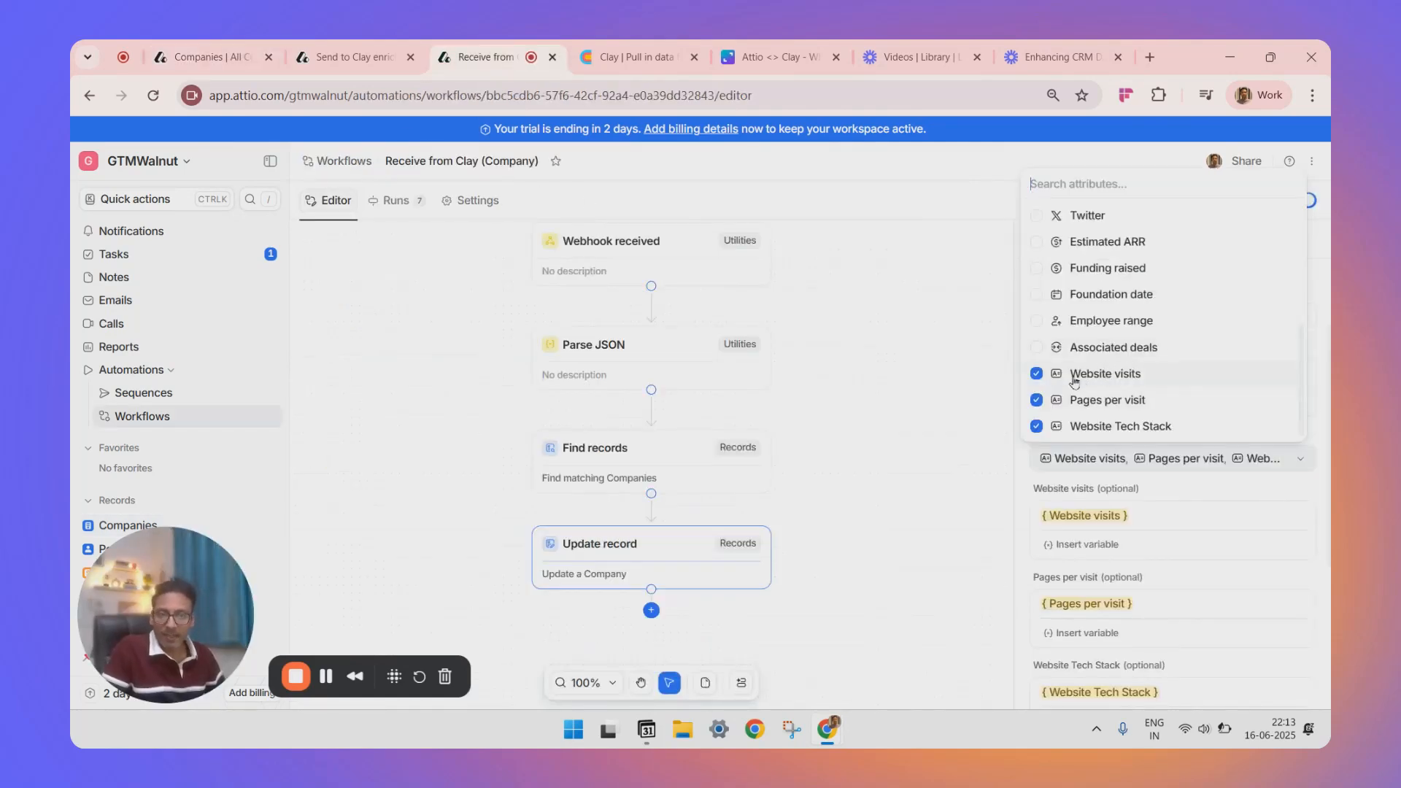
left_click(981, 179)
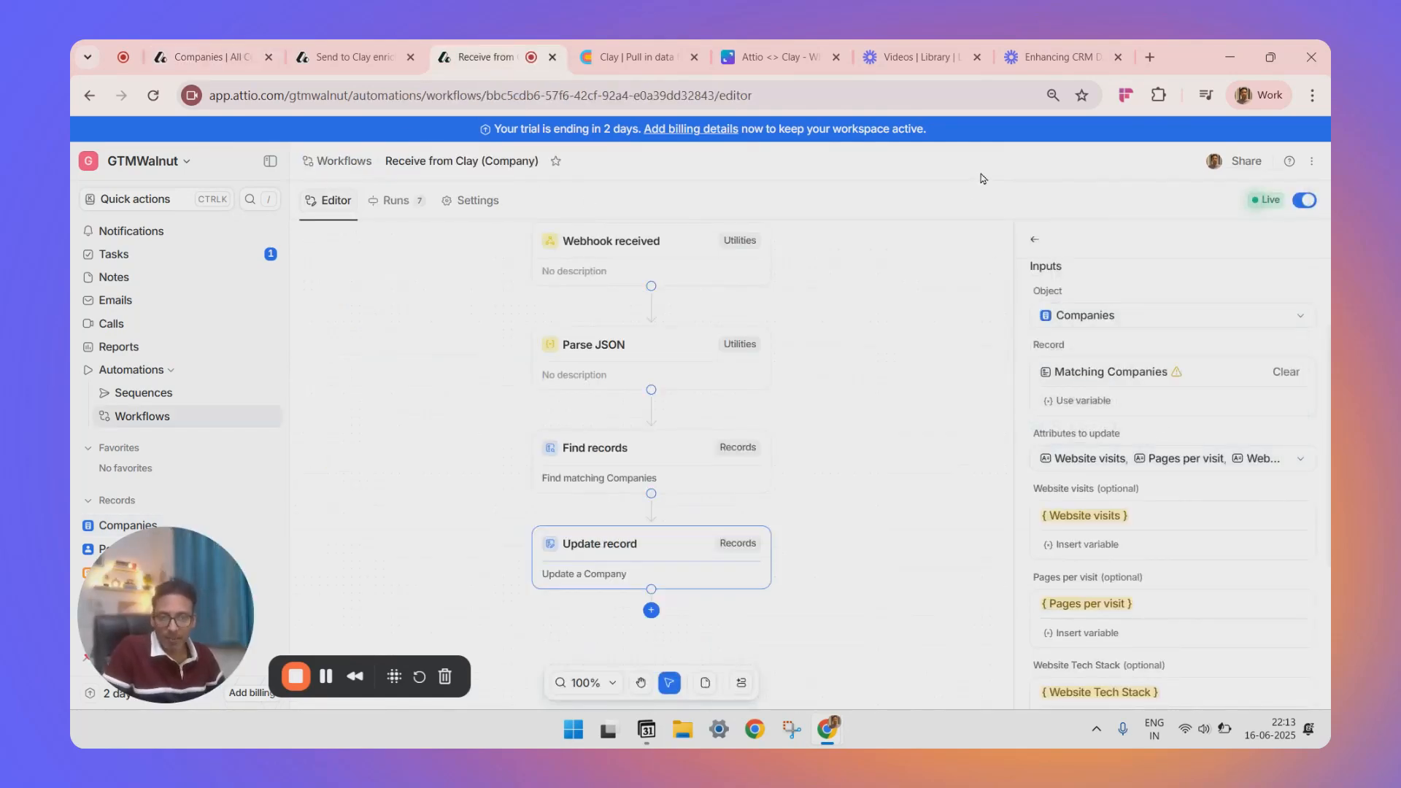
scroll(1066, 428, "down", 2)
left_click(1066, 428)
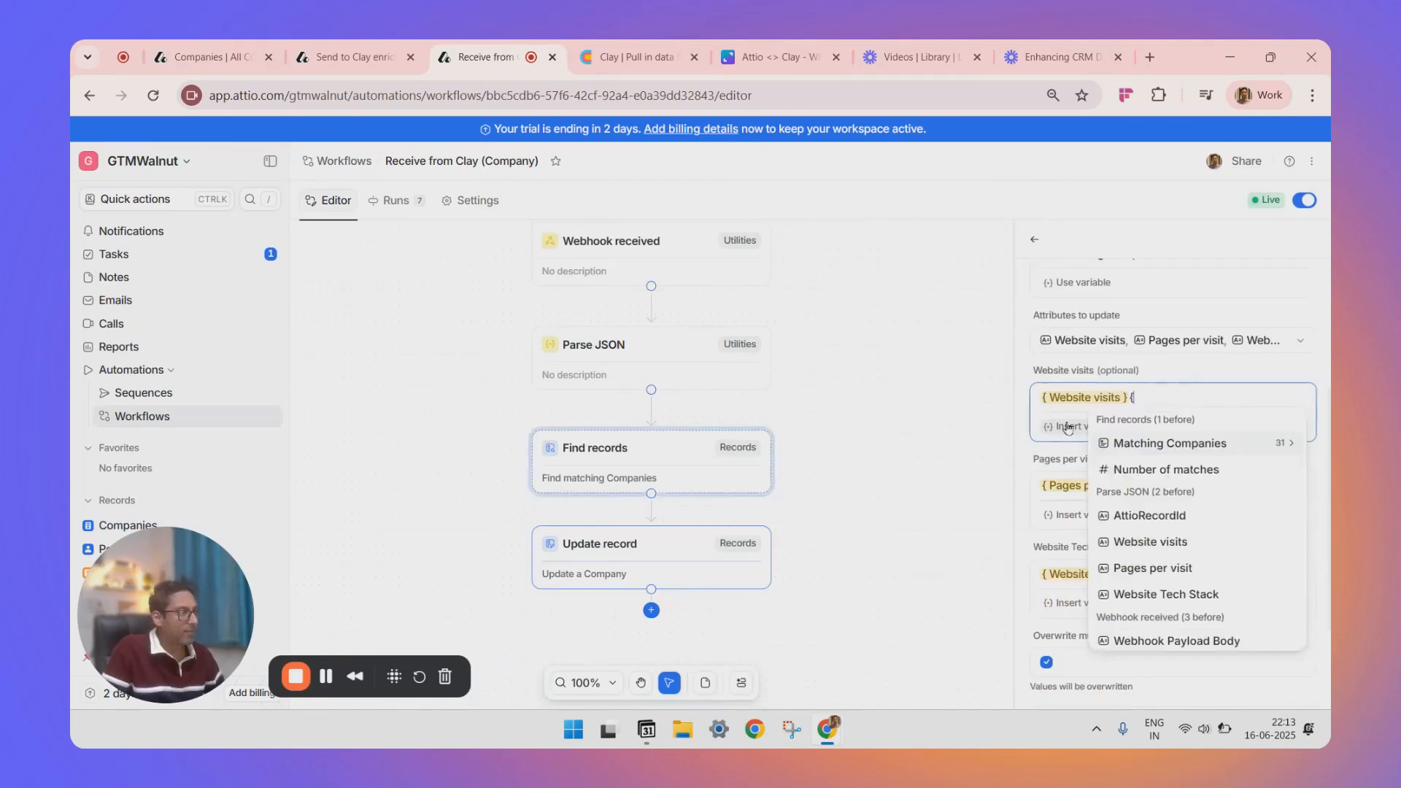
left_click(1022, 475)
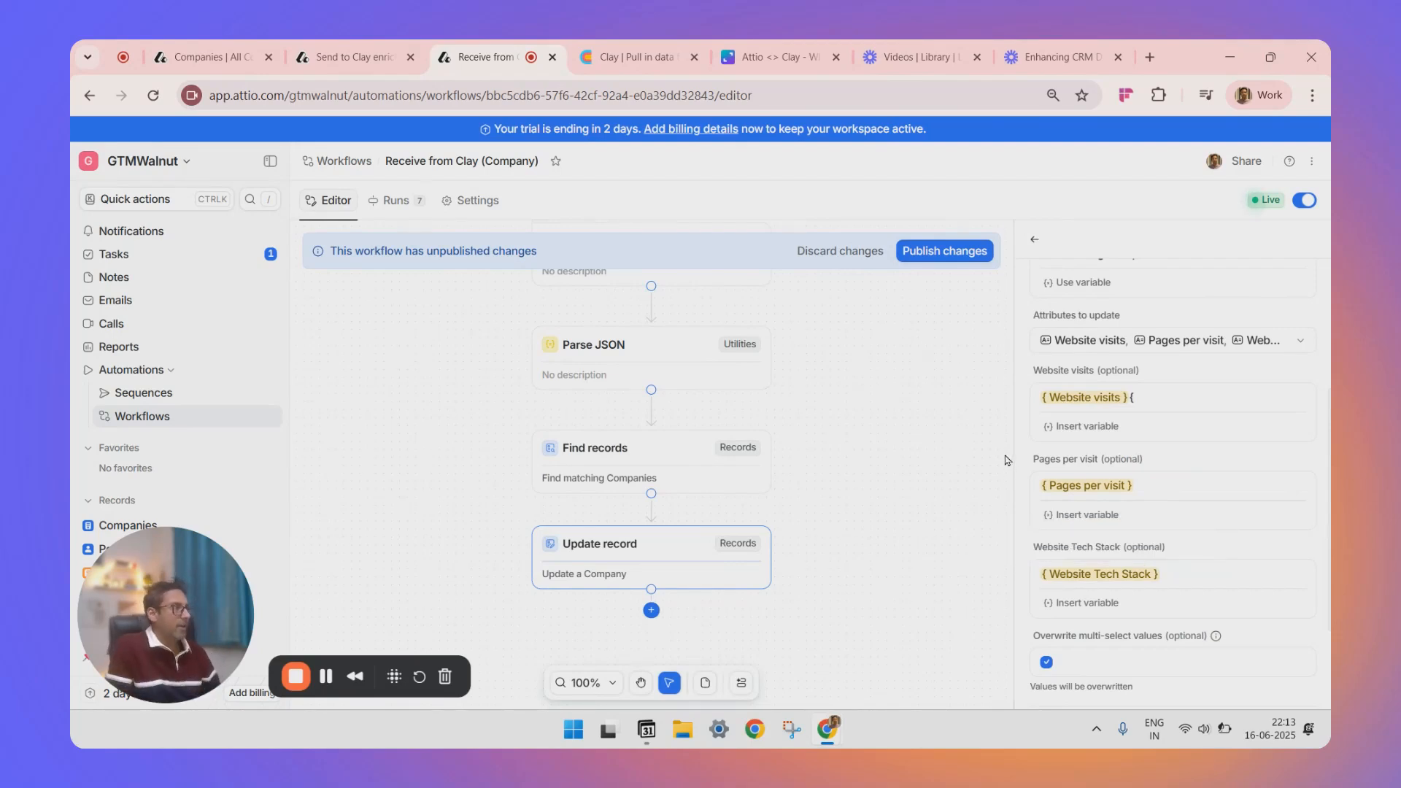
left_click(825, 259)
left_click(868, 453)
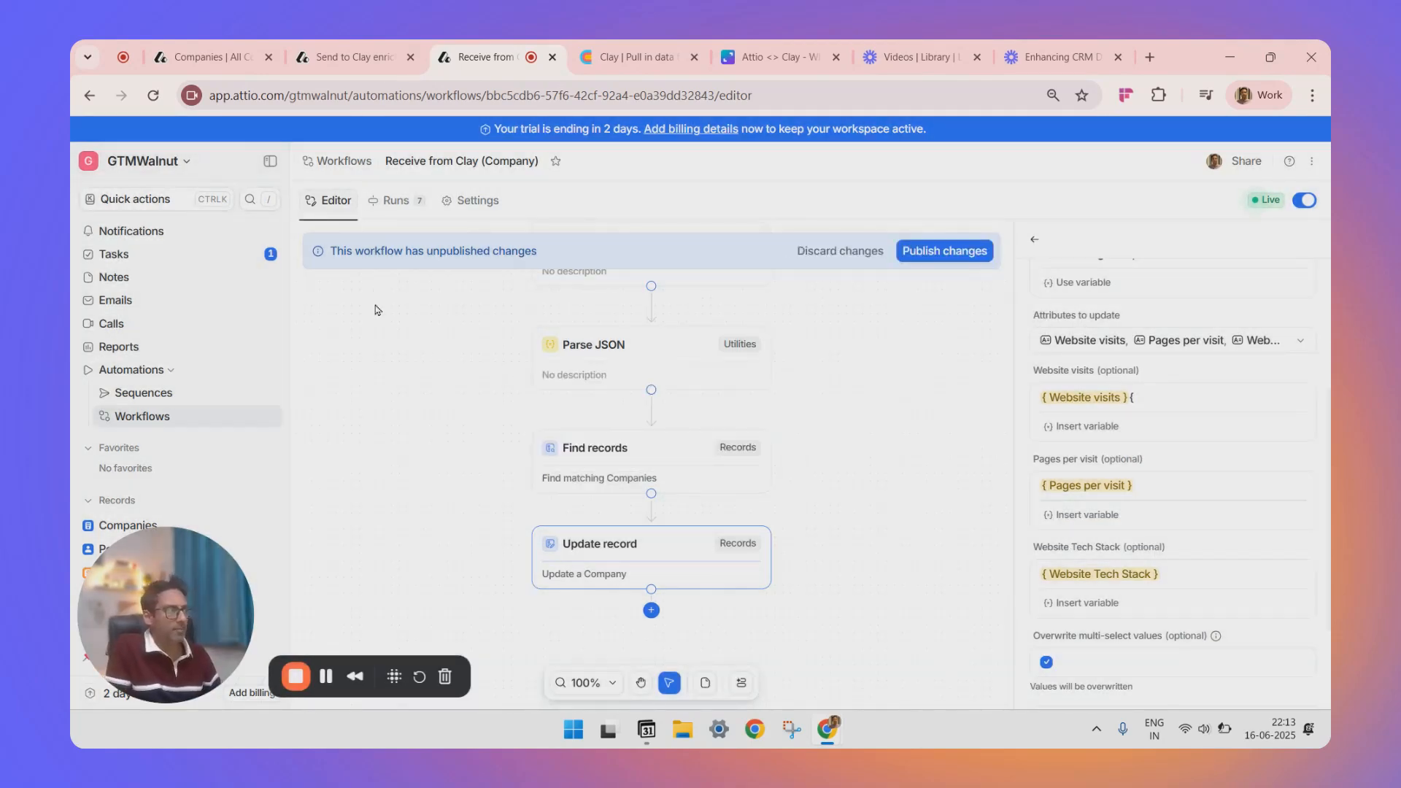
Rerun the third row's HTTP API enrichment in the Clay table and check the Receive from Clay (Company) workflow's run history for the new run
left_click(394, 201)
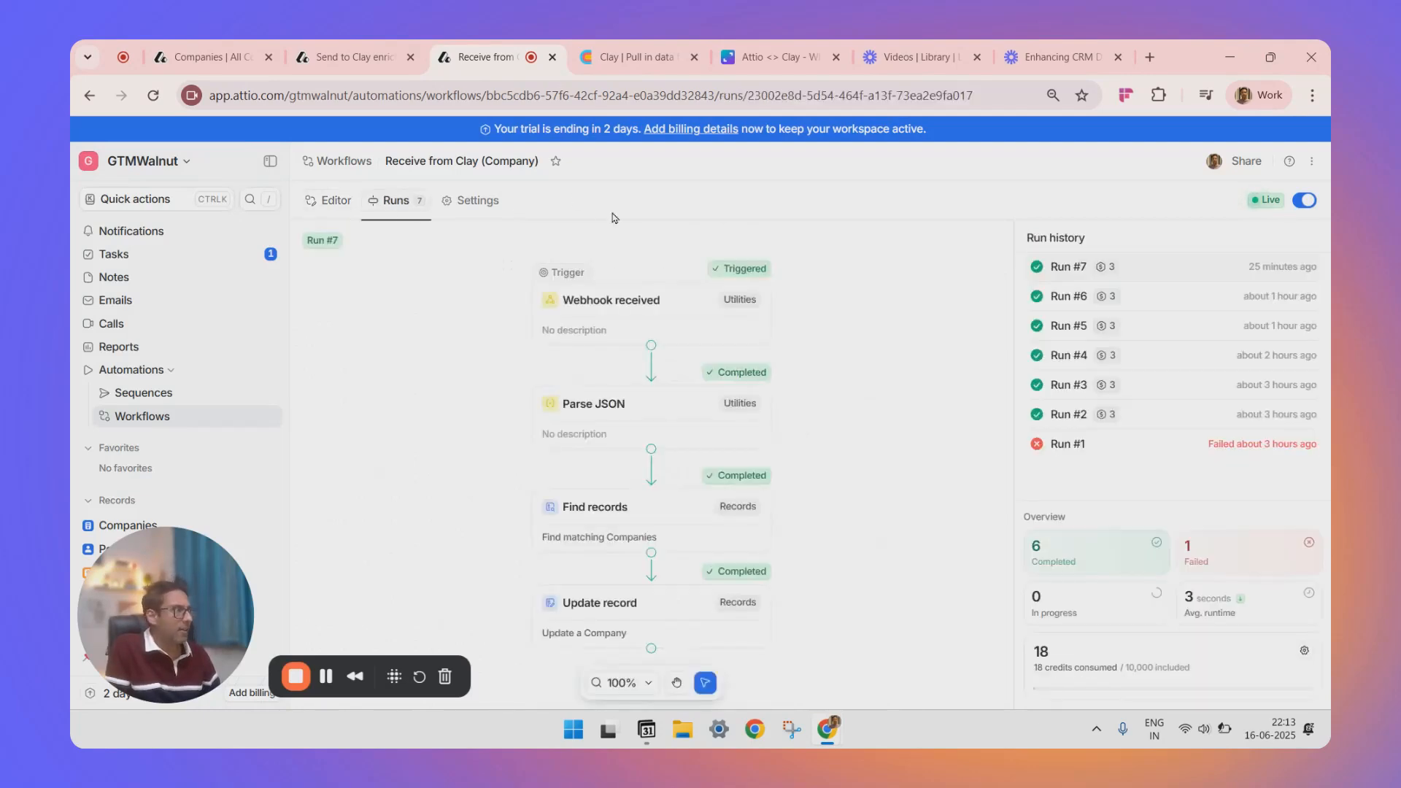
key("ctrl+Tab")
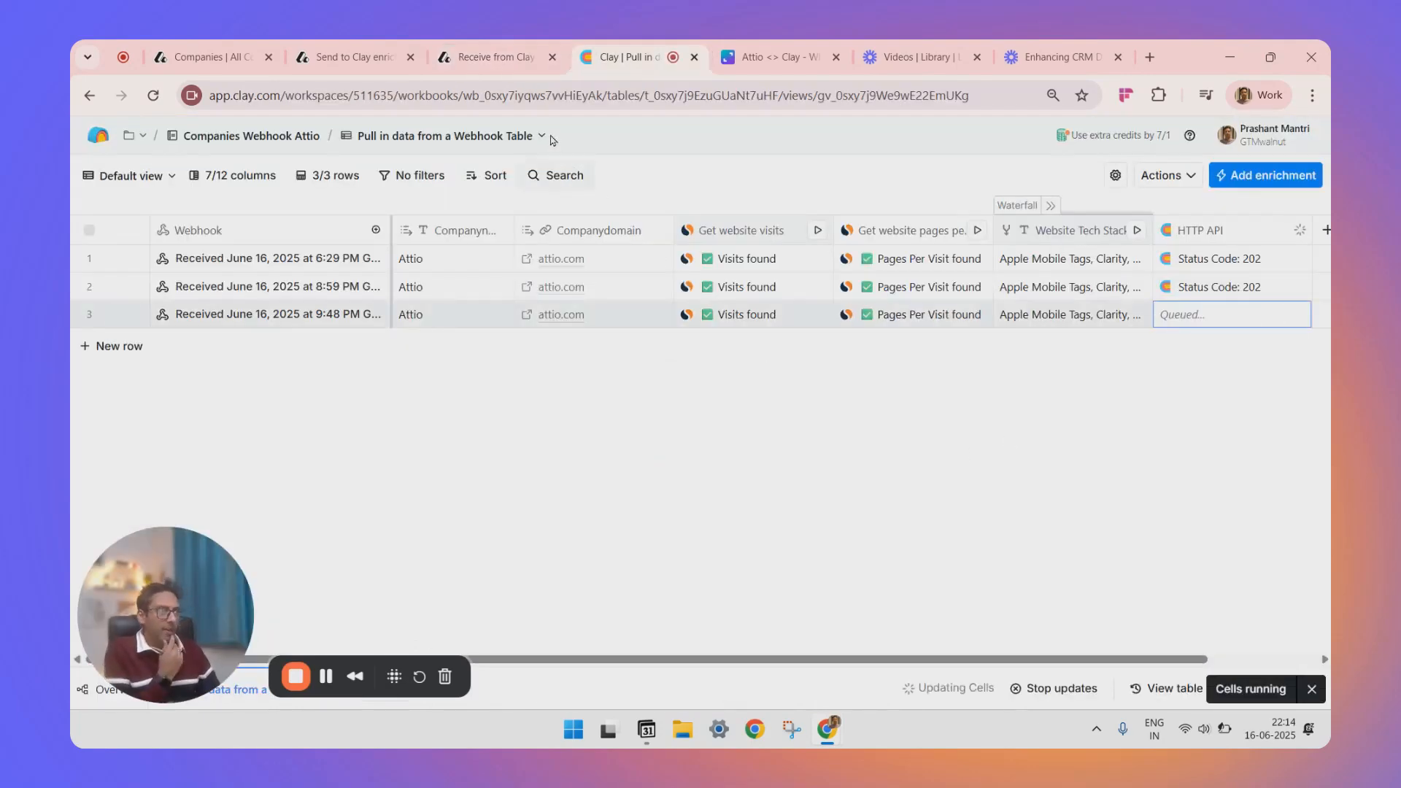
left_click(490, 57)
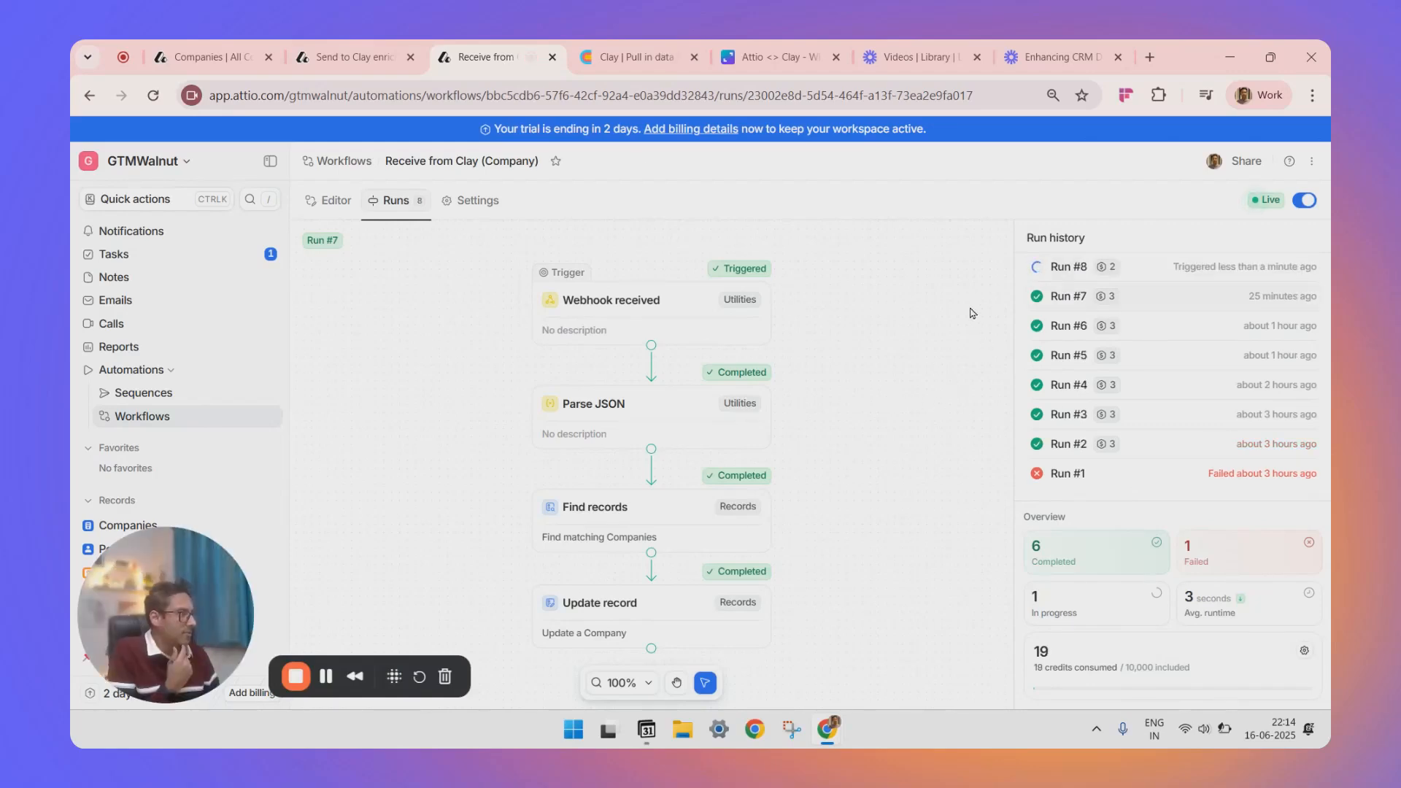
mouse_move(1044, 276)
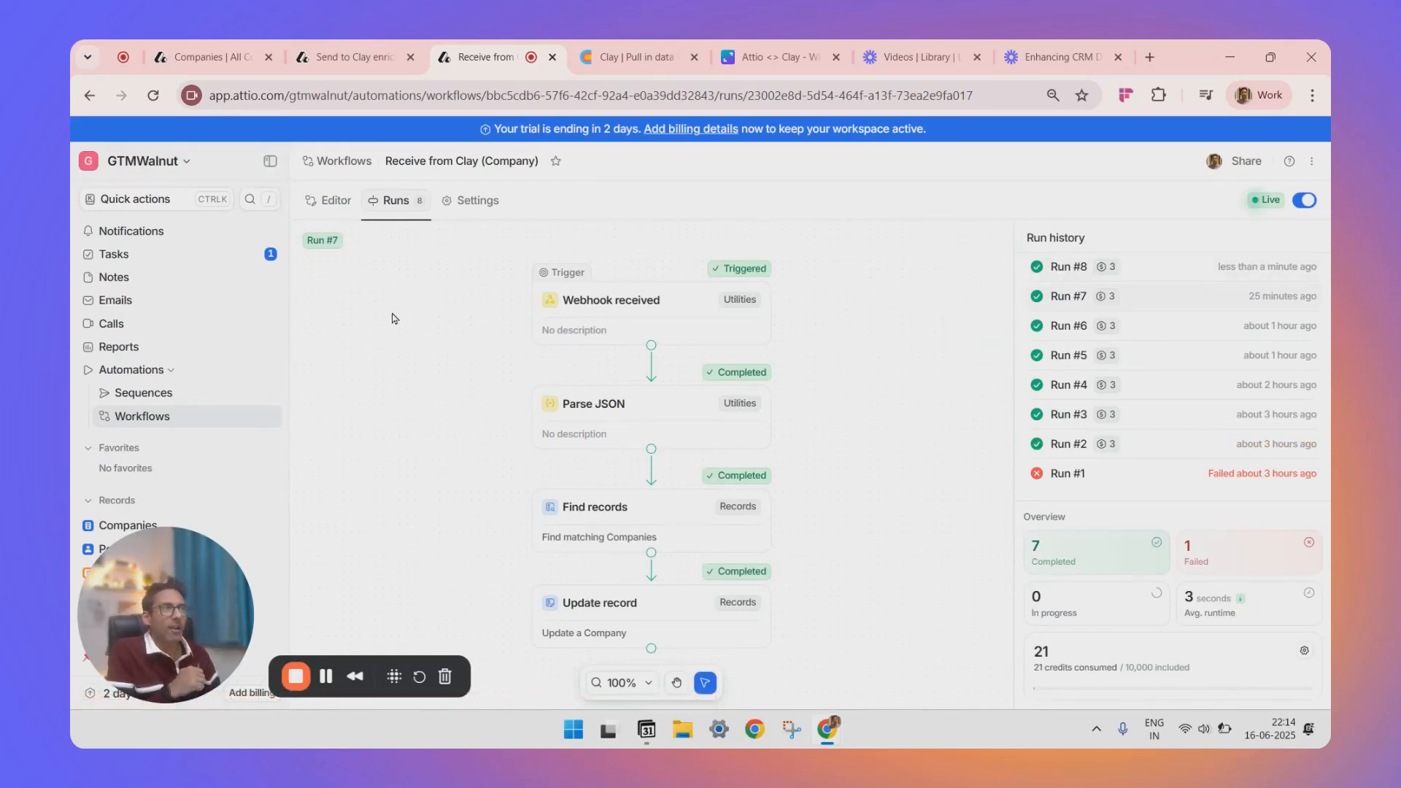
Check the Attio company's enriched values in the Companies table and open the list of workflows
left_click(212, 54)
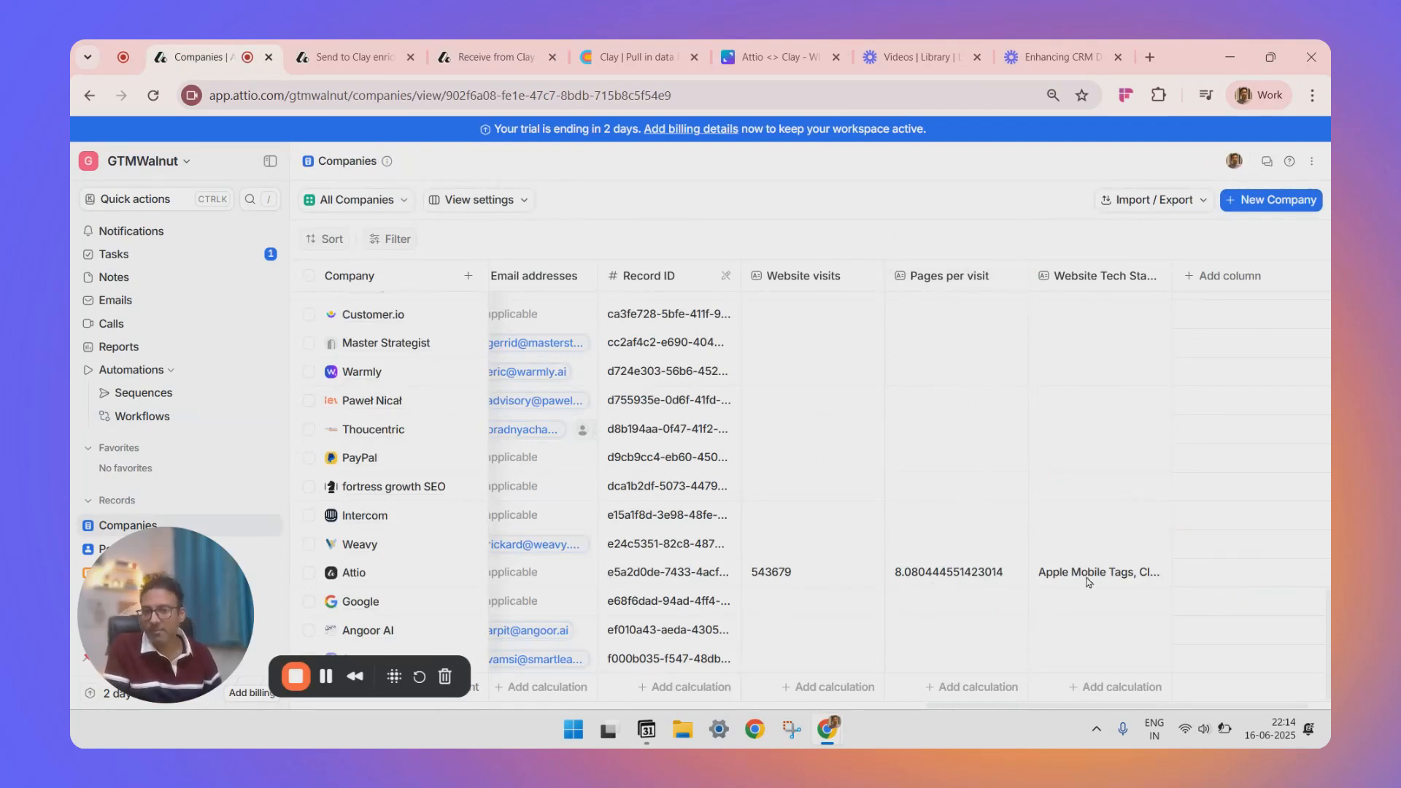
left_click(161, 427)
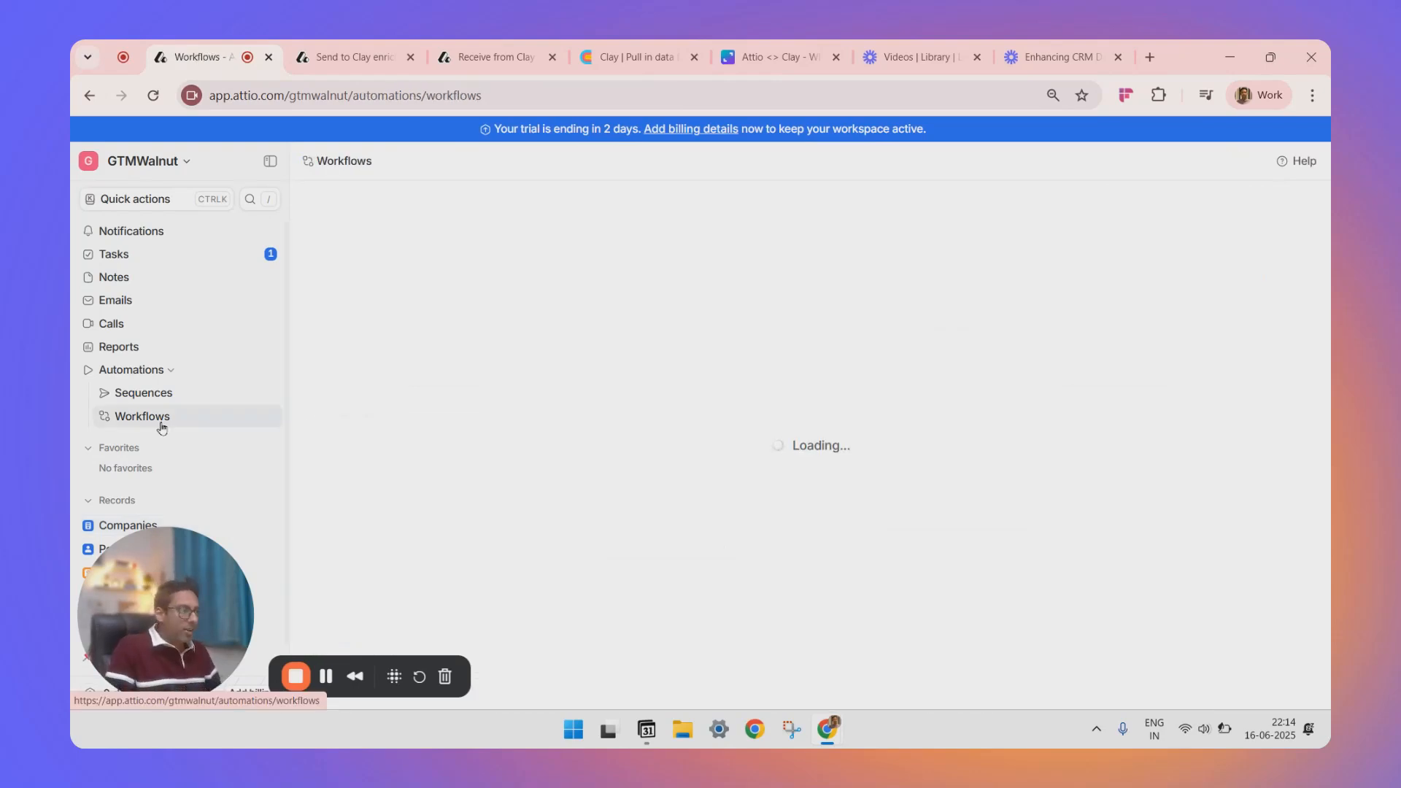